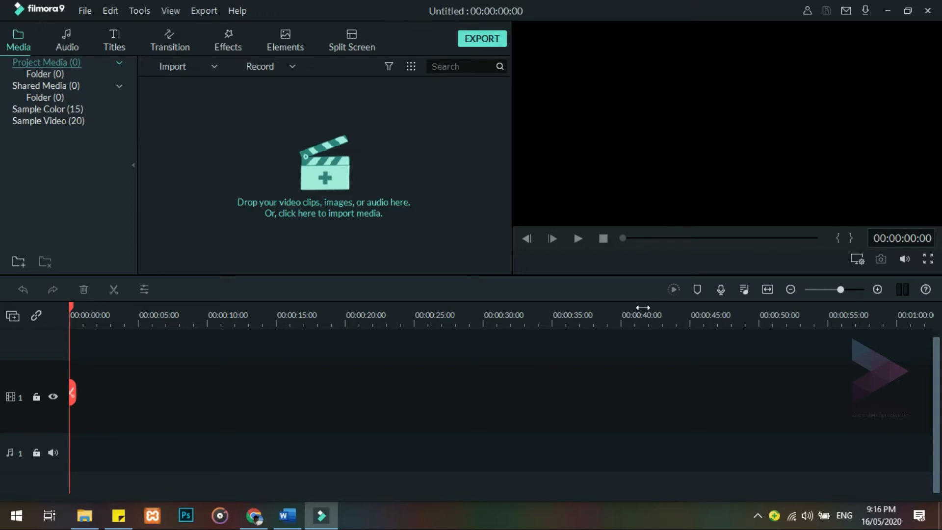
# Import the video file Eden Beach.mp4 from the Music folder 2 into the project media
pyautogui.click(419, 153)
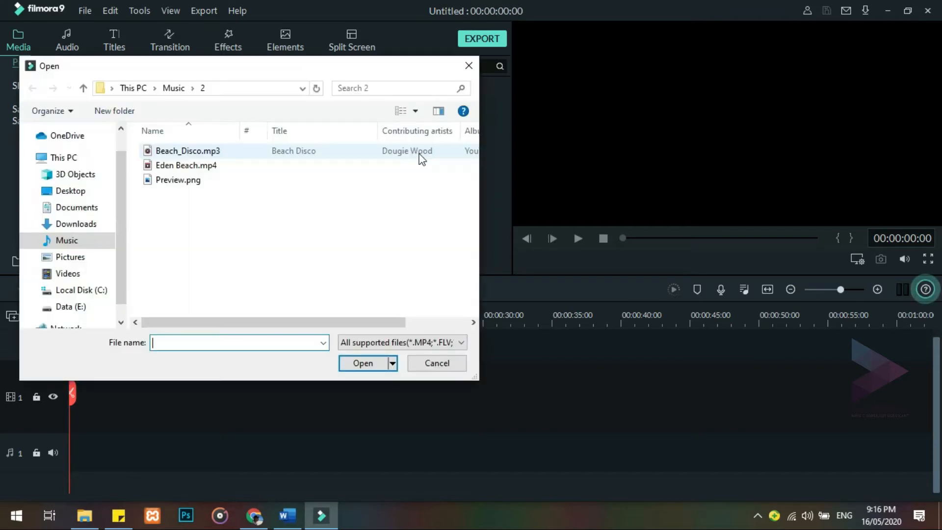
pyautogui.click(298, 169)
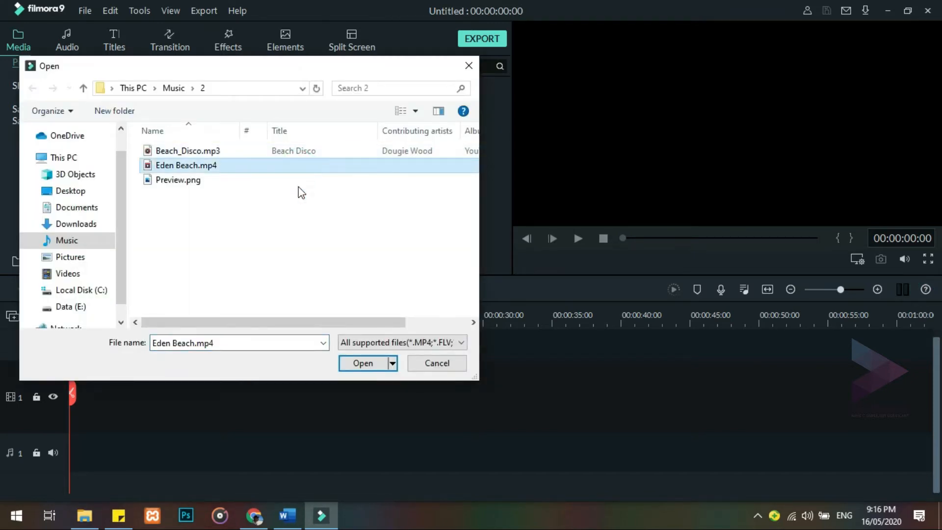
pyautogui.click(362, 363)
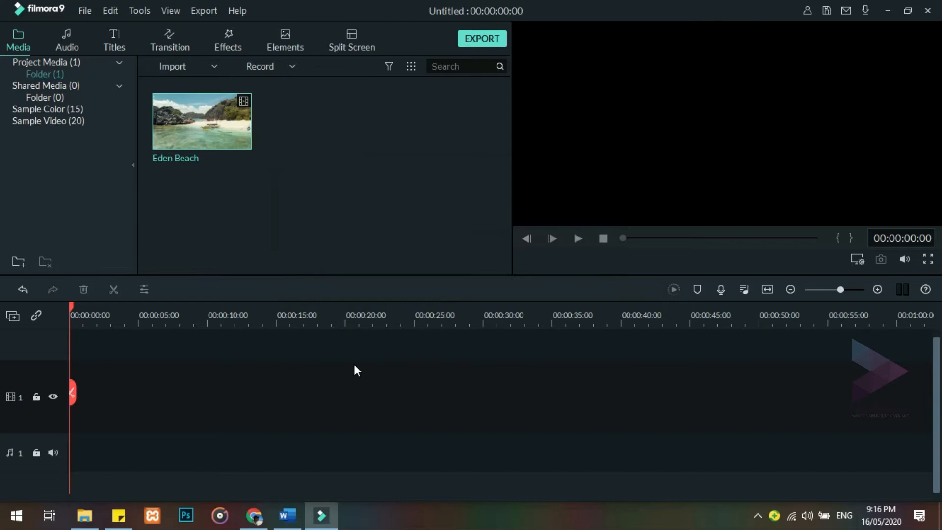
# Configure the project settings to 16:9 (Widescreen), 1920 x 1080 (Full HD) resolution and a 25 fps frame rate
pyautogui.click(85, 10)
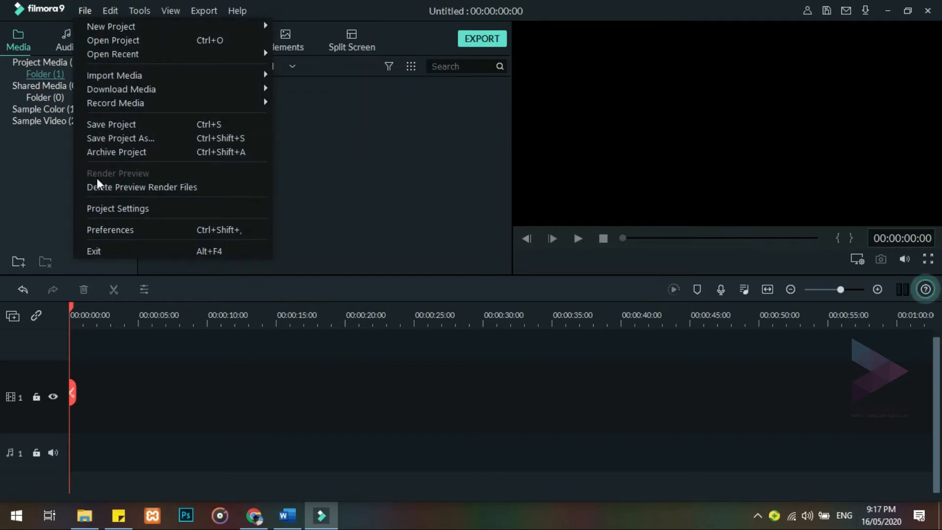
pyautogui.click(98, 209)
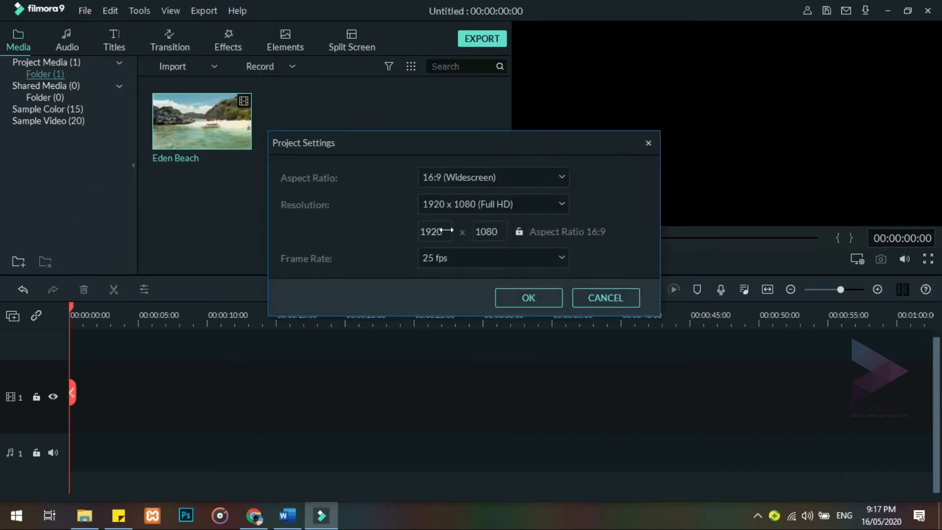
pyautogui.click(555, 173)
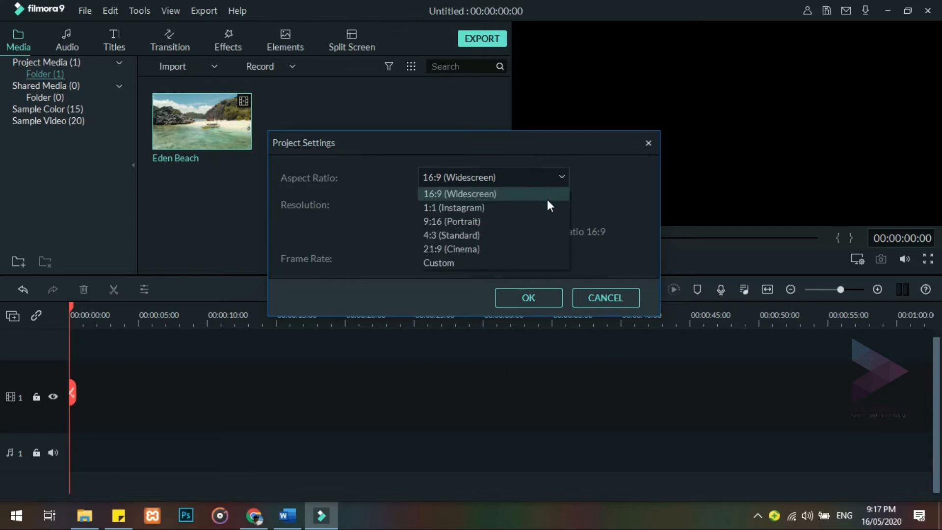
pyautogui.click(543, 195)
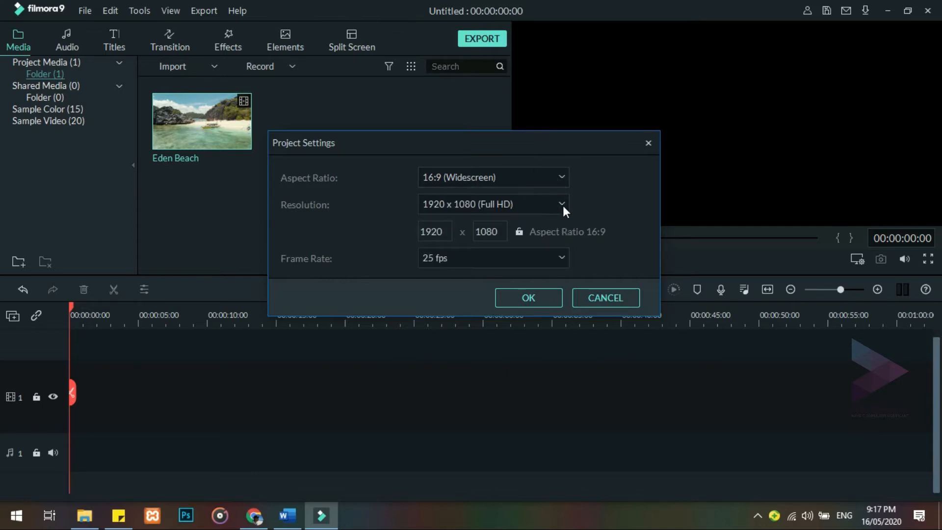
pyautogui.click(562, 205)
pyautogui.click(546, 234)
pyautogui.click(562, 259)
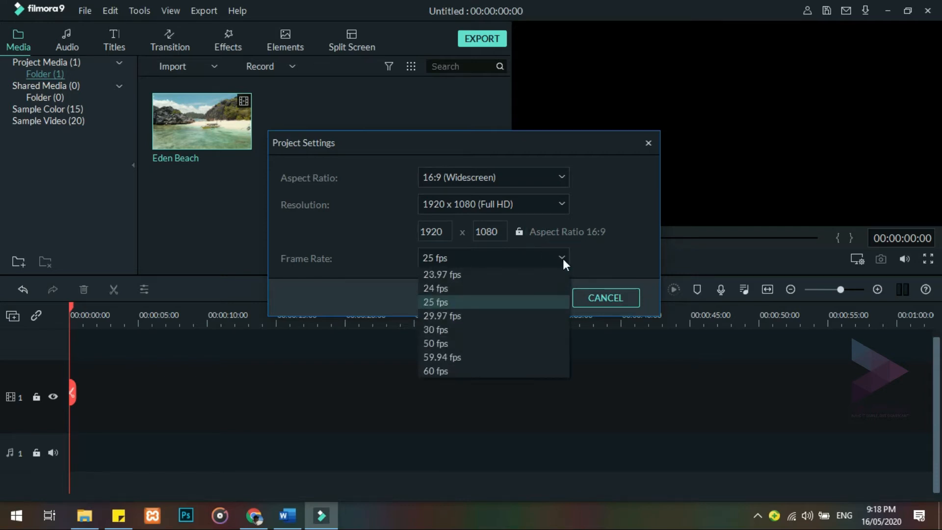
pyautogui.click(560, 301)
pyautogui.click(537, 298)
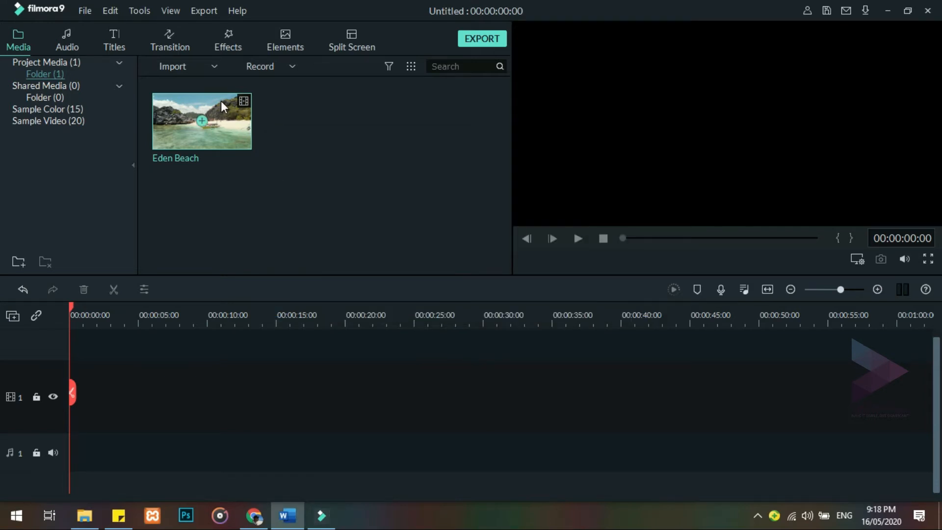
# Place the Eden Beach clip at the start of video track 1, keeping the project settings of 1920 x 1080 25fps
pyautogui.moveTo(221, 101); pyautogui.dragTo(73, 369)
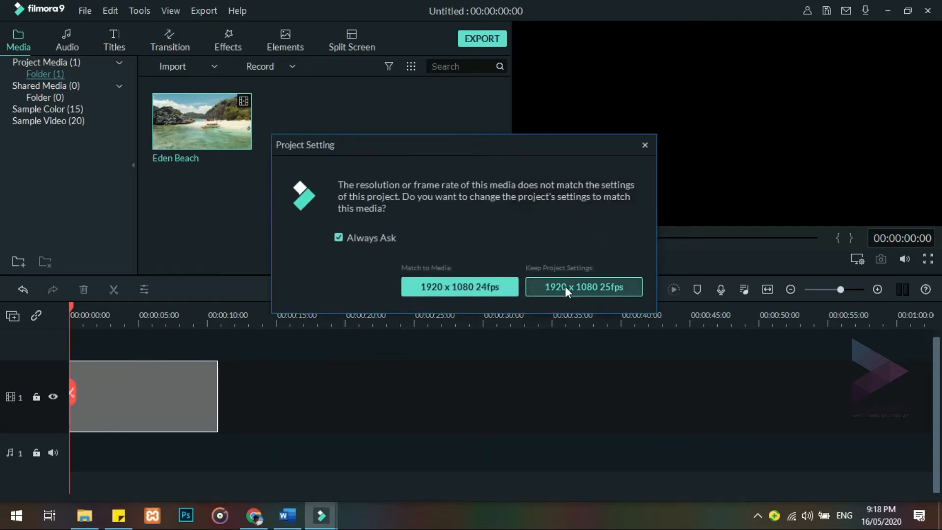
pyautogui.click(565, 285)
pyautogui.moveTo(206, 310); pyautogui.dragTo(378, 316)
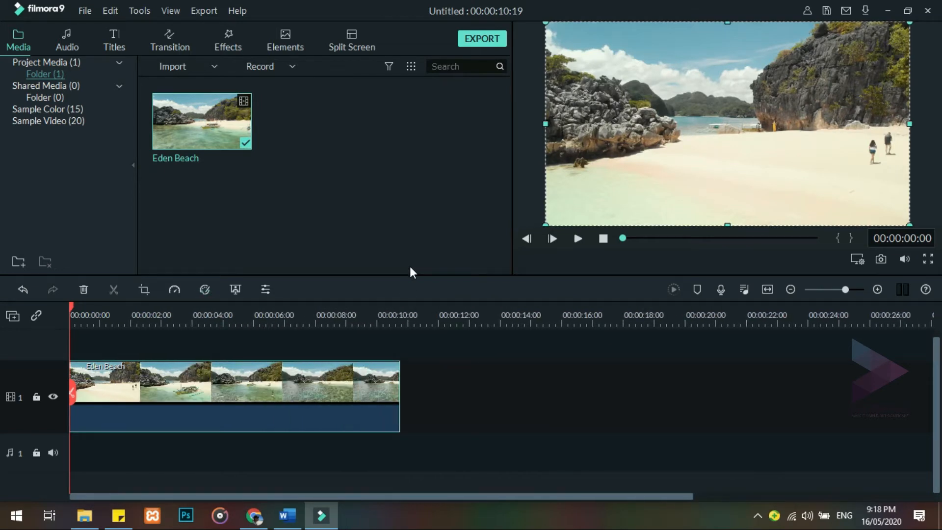
# Open Advanced Color Correction for the Eden Beach clip in a maximized window and apply automatic color enhancement
pyautogui.rightClick(299, 392)
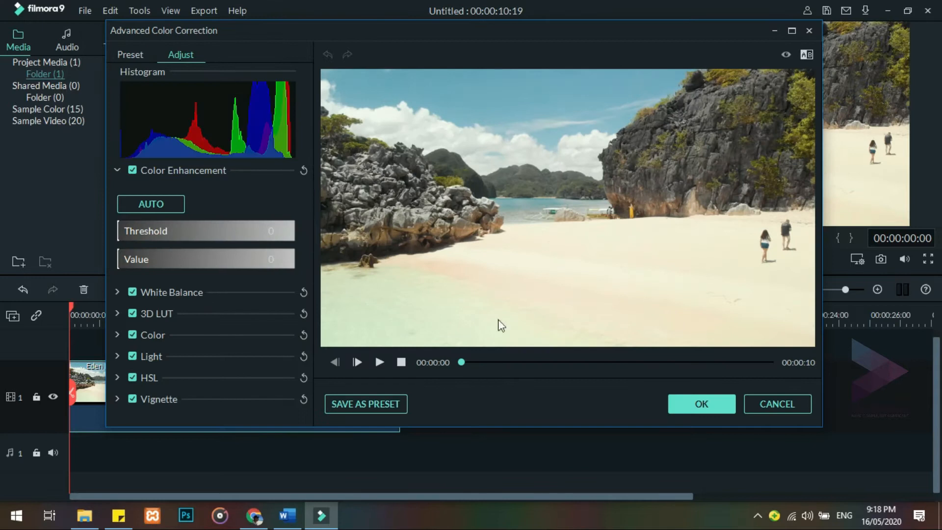
pyautogui.click(790, 31)
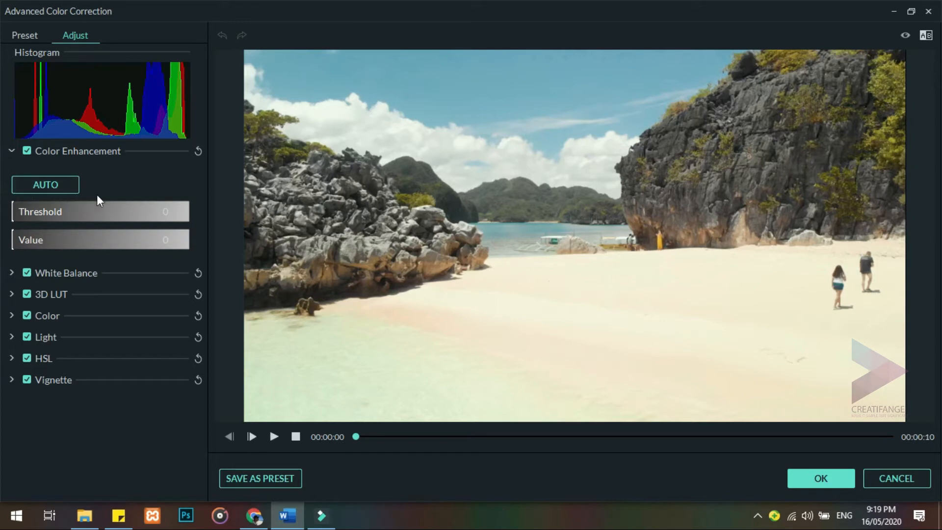
pyautogui.click(61, 183)
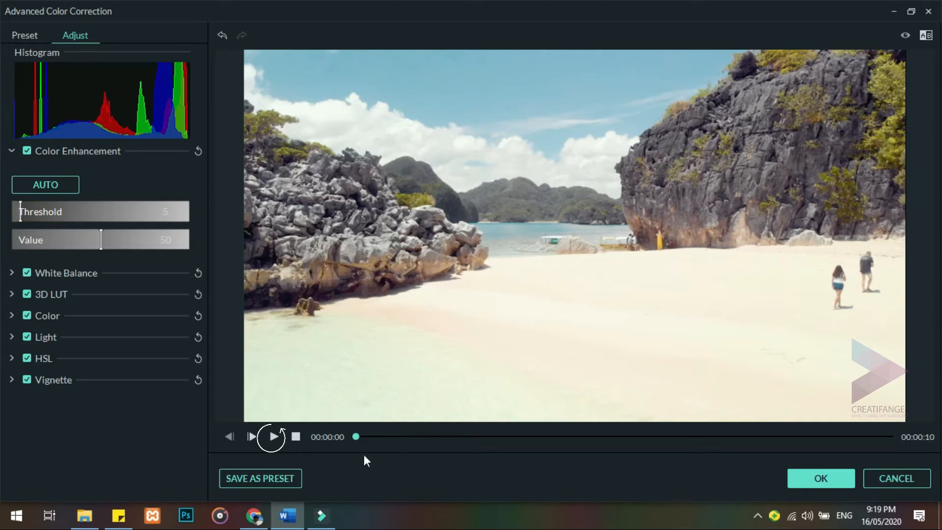
# Play the enhanced clip and temporarily hide the correction to check it against the original footage
pyautogui.click(273, 436)
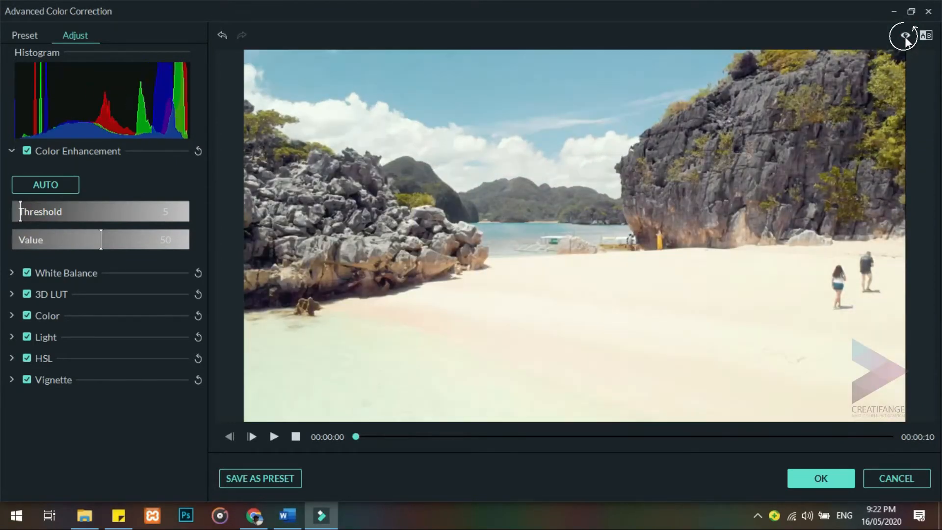
pyautogui.click(905, 37)
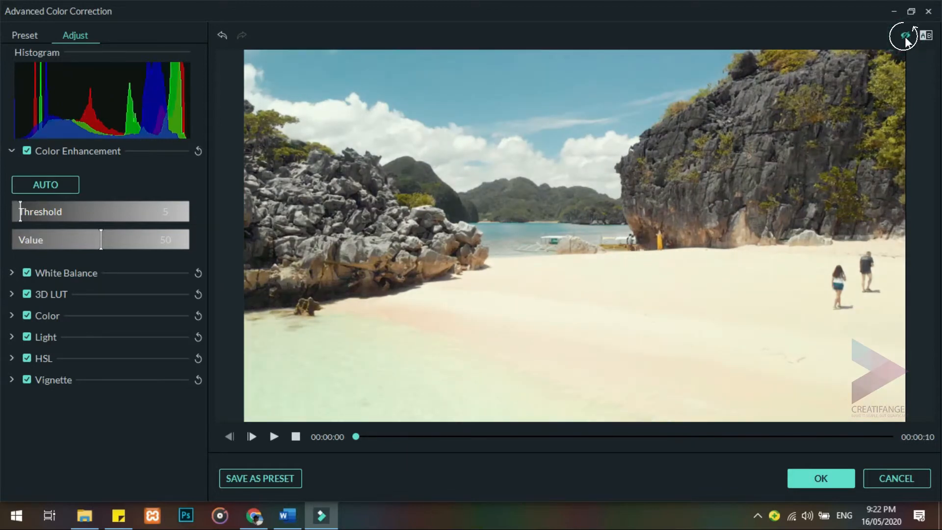
# Compare before and after in the side-by-side, left/right and top/bottom split views, then play the clip in Side by Side View
pyautogui.click(927, 35)
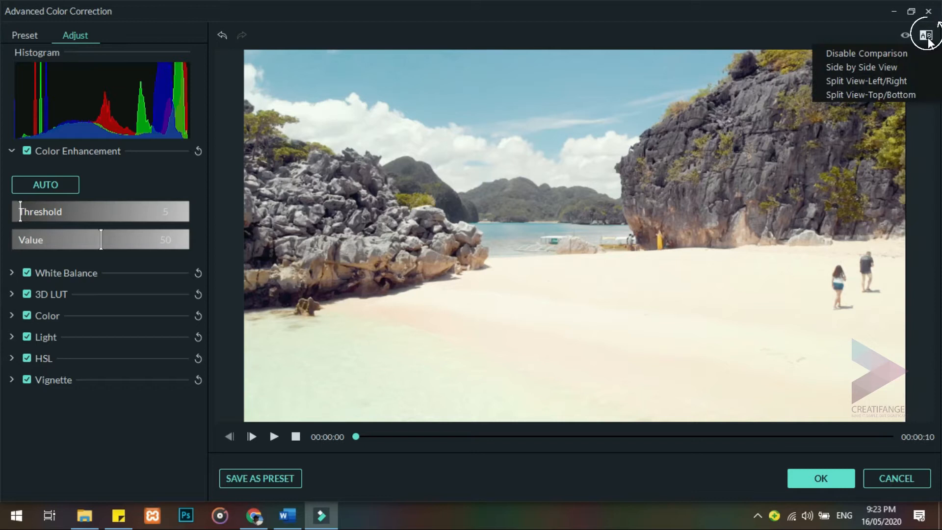
pyautogui.click(887, 68)
pyautogui.click(926, 36)
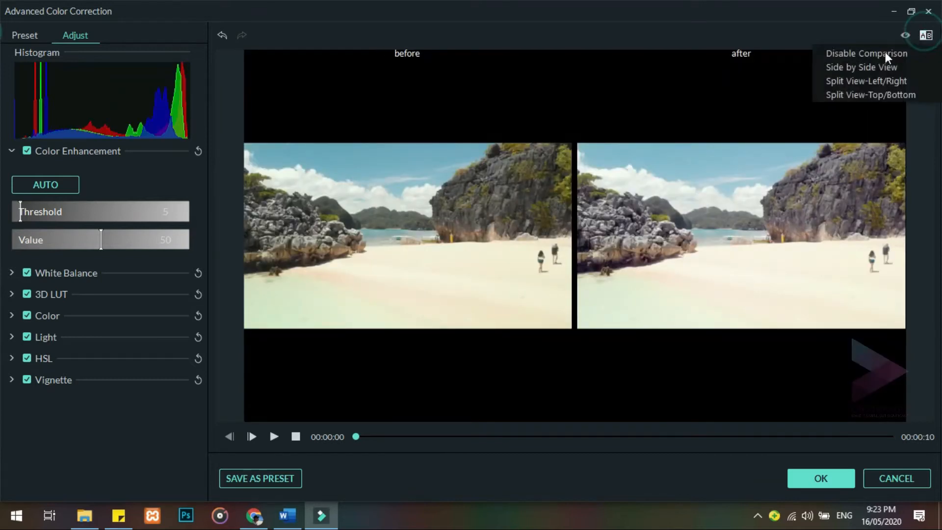
pyautogui.click(870, 81)
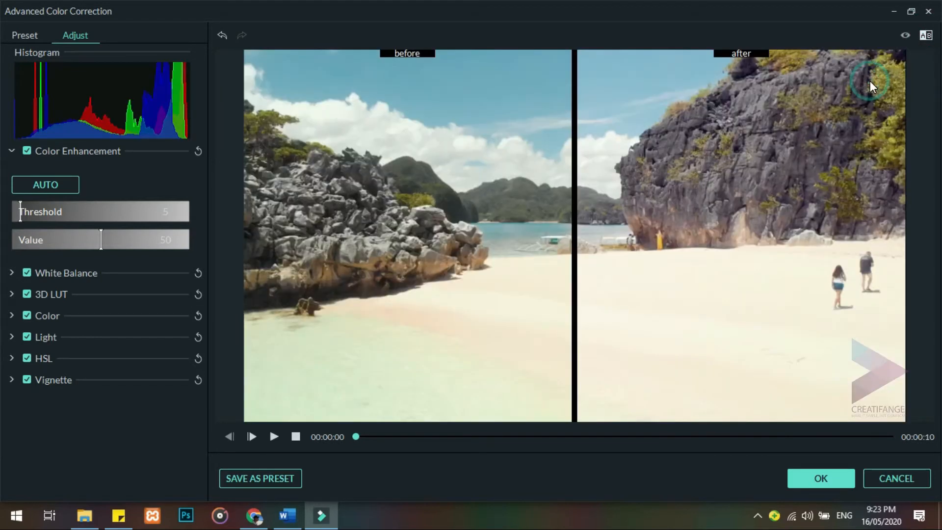
pyautogui.click(925, 35)
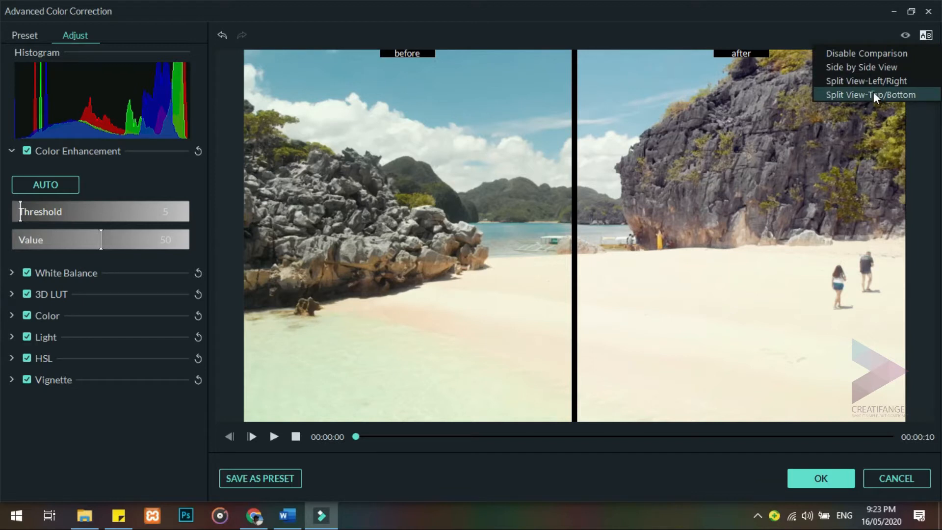
pyautogui.click(873, 94)
pyautogui.click(922, 36)
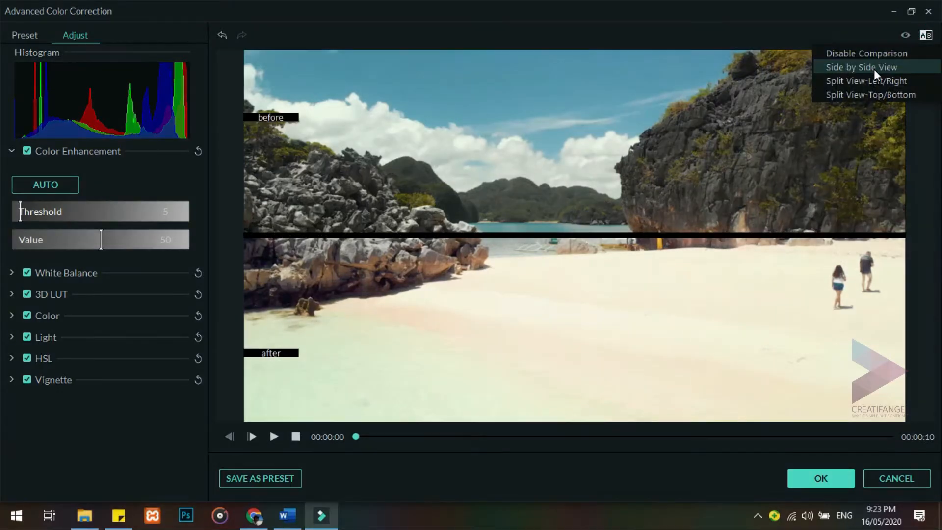
pyautogui.click(873, 68)
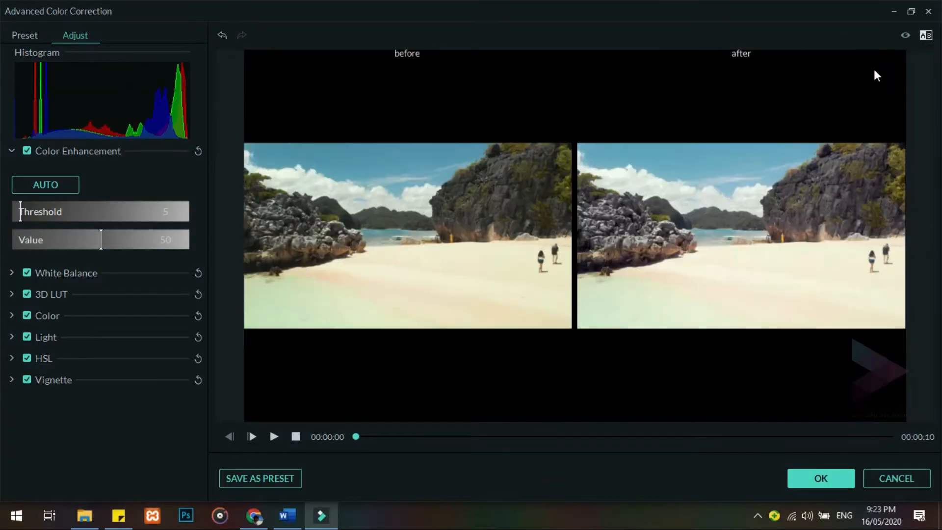
pyautogui.click(274, 436)
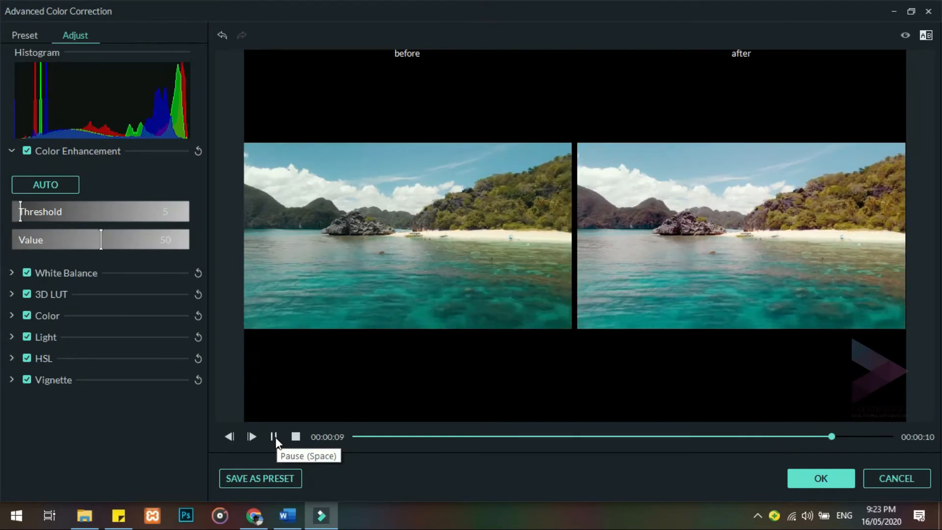
# Set the White Balance temperature to -32.84 and tint to 1.26, and preview the clip
pyautogui.click(11, 273)
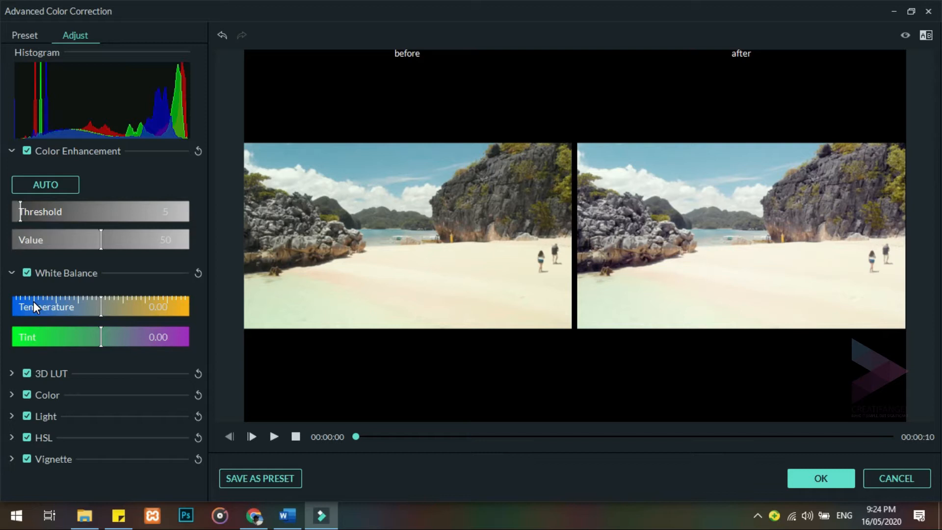
pyautogui.moveTo(99, 305); pyautogui.dragTo(178, 322)
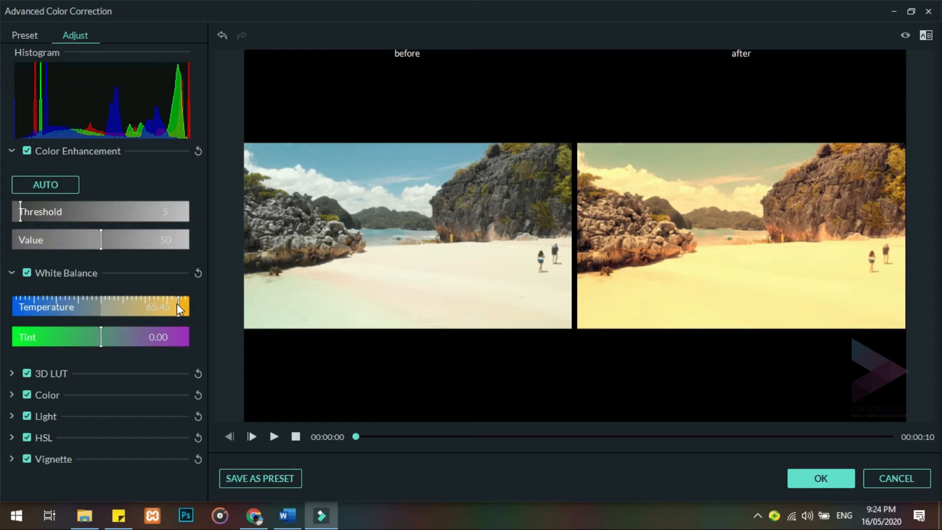
pyautogui.moveTo(160, 305); pyautogui.dragTo(113, 297)
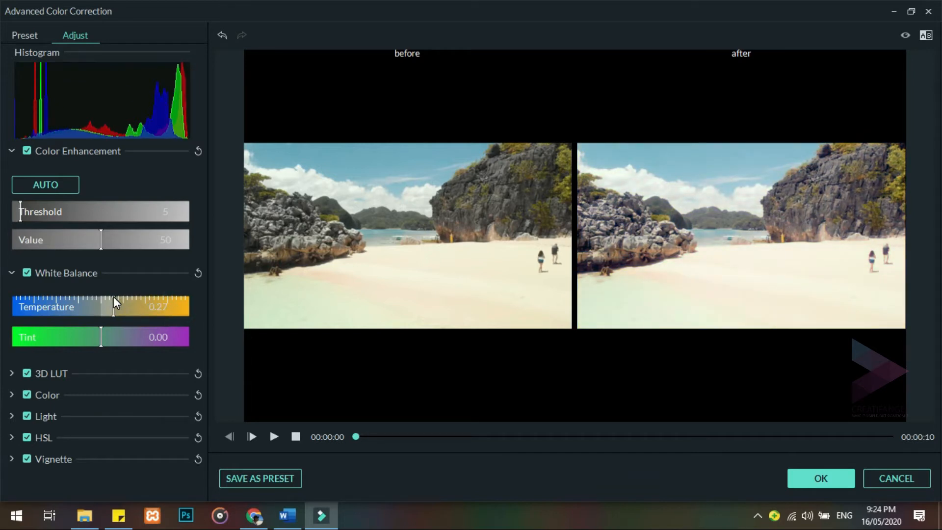
pyautogui.moveTo(111, 302); pyautogui.dragTo(40, 303)
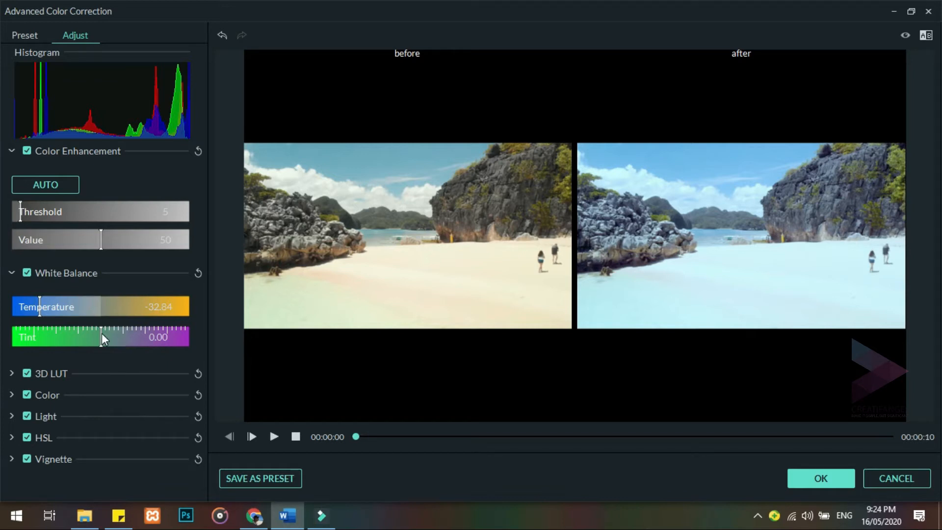
pyautogui.moveTo(101, 334); pyautogui.dragTo(122, 333)
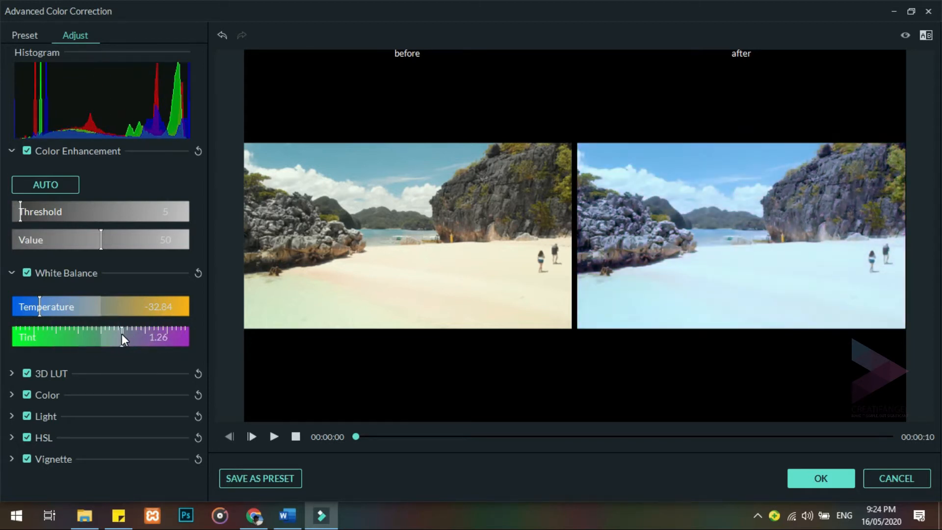
pyautogui.click(274, 435)
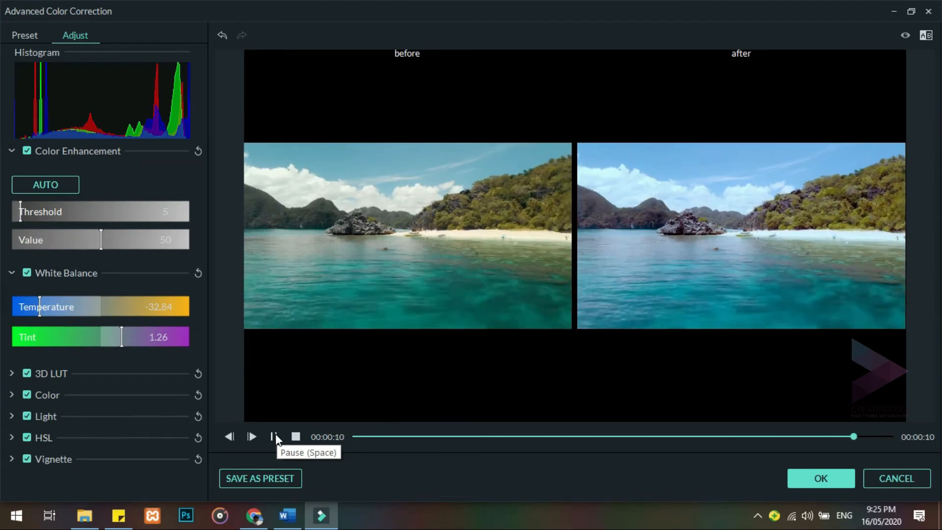
# Reset the White Balance and Color Enhancement adjustments to their defaults and collapse the White Balance section
pyautogui.click(199, 273)
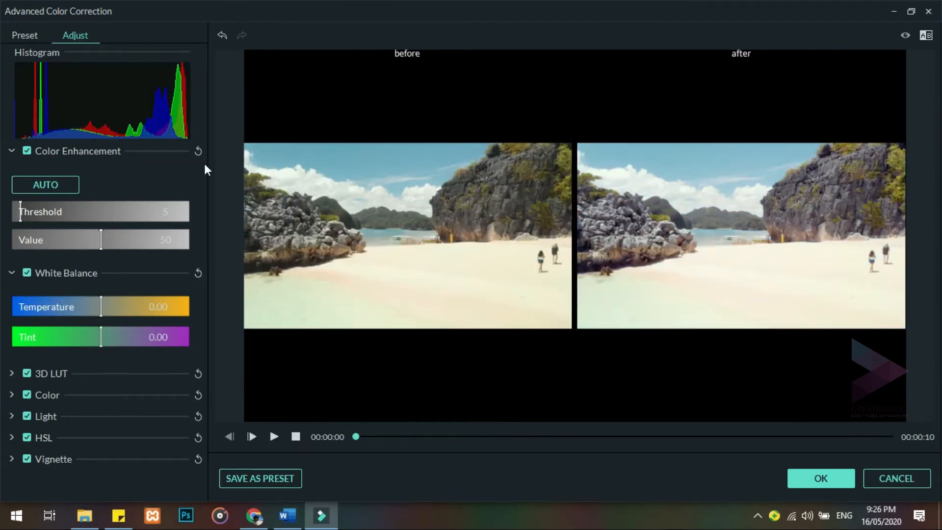
pyautogui.click(199, 150)
pyautogui.click(12, 273)
# Set the clip's Color adjustments to contrast 24, vibrance -22 and saturation -73
pyautogui.click(11, 294)
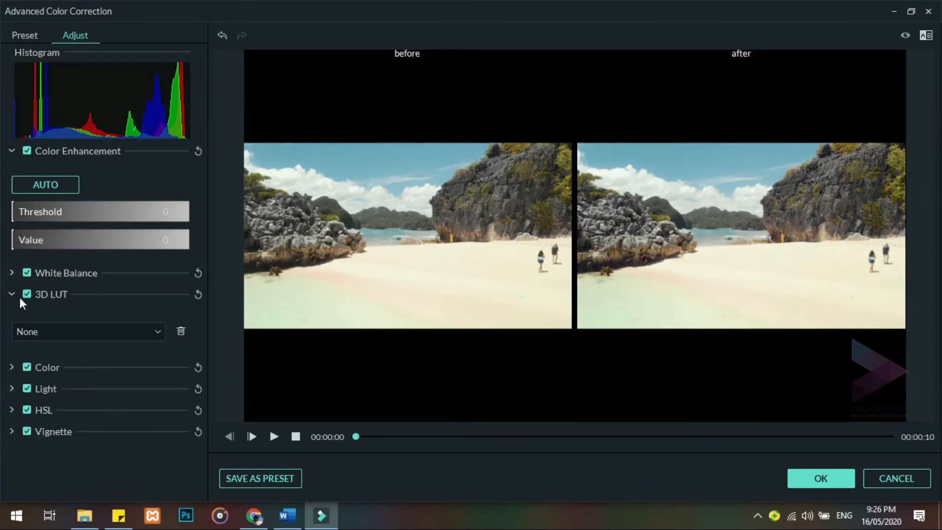
pyautogui.click(12, 294)
pyautogui.click(12, 316)
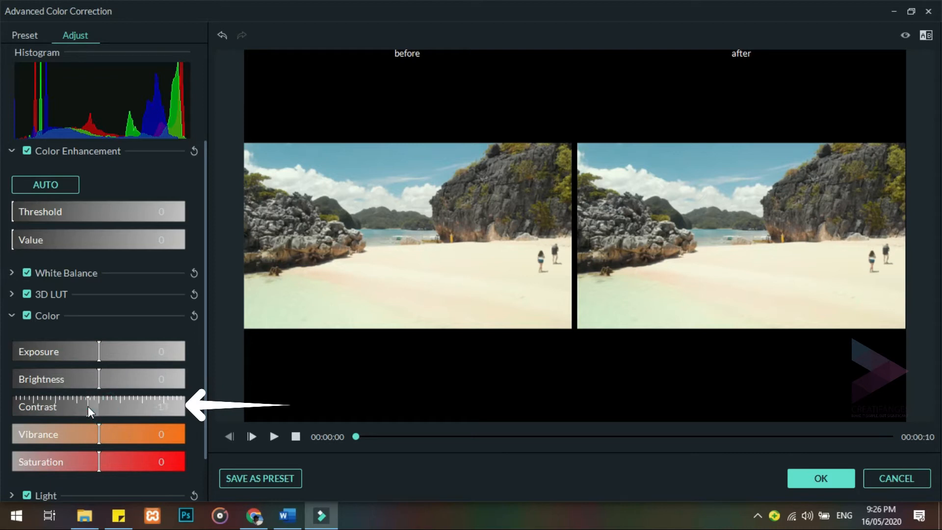
pyautogui.moveTo(62, 407); pyautogui.dragTo(96, 408)
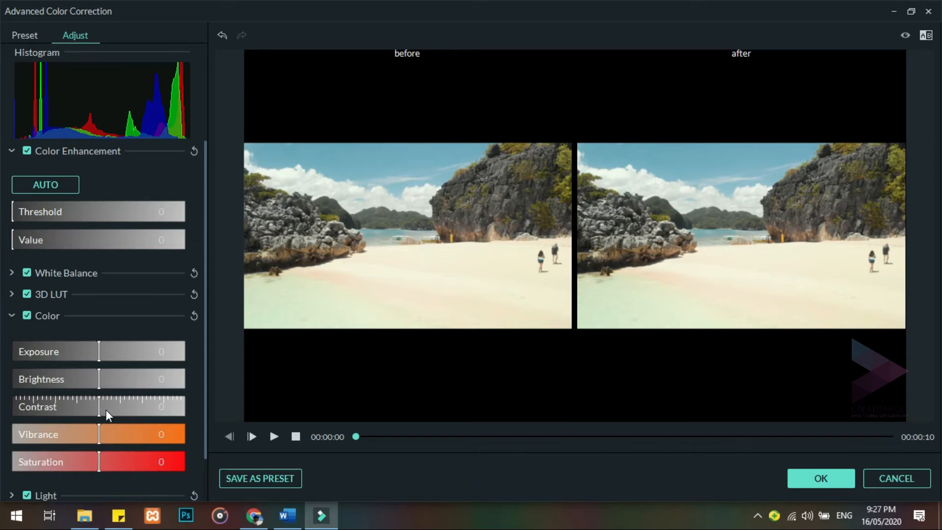
pyautogui.moveTo(99, 407); pyautogui.dragTo(120, 410)
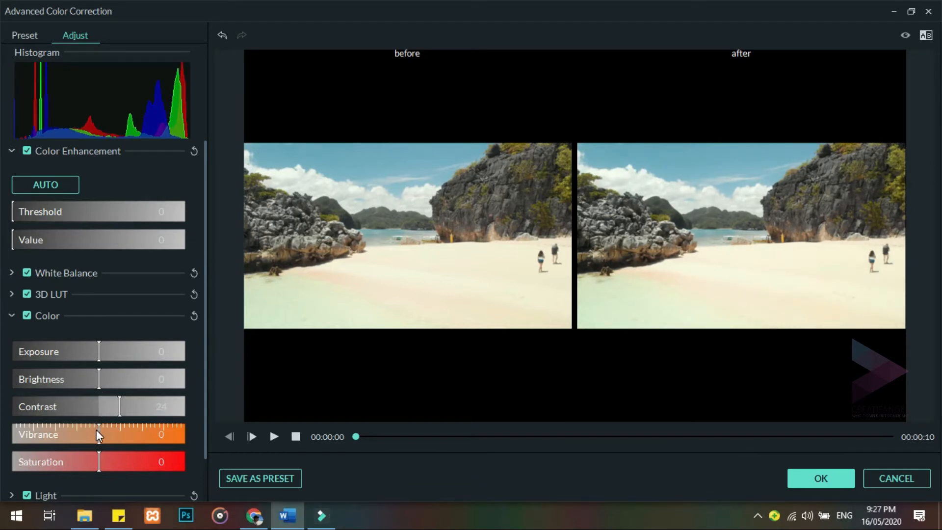
pyautogui.moveTo(98, 436)
pyautogui.mouseDown()
pyautogui.moveTo(33, 432)
pyautogui.moveTo(166, 442)
pyautogui.moveTo(79, 438)
pyautogui.moveTo(164, 464)
pyautogui.moveTo(34, 460)
pyautogui.mouseUp()
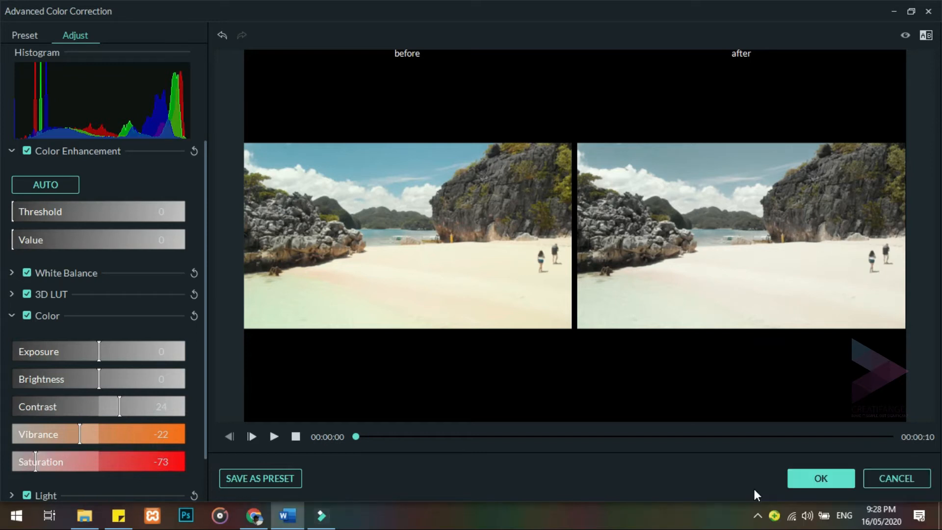
# Reset the Color adjustments to their defaults and expand the Light adjustments
pyautogui.click(194, 315)
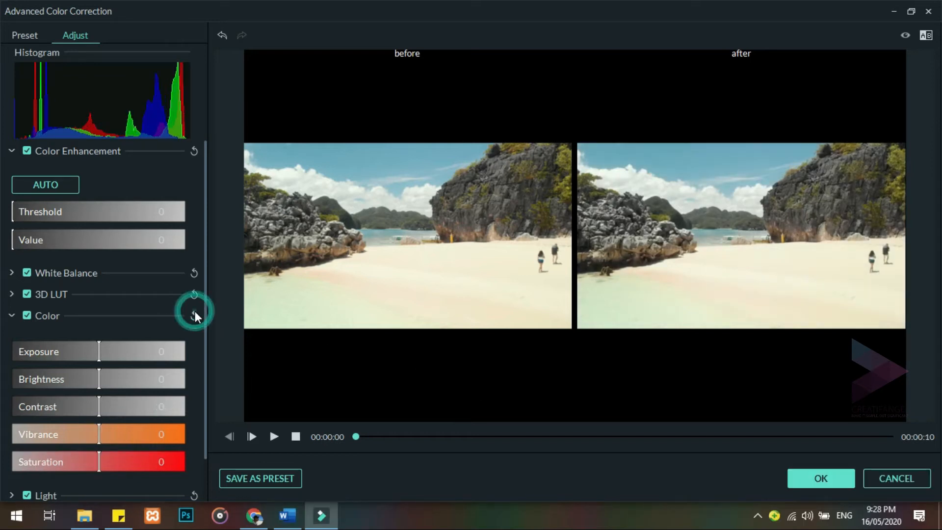
pyautogui.click(11, 315)
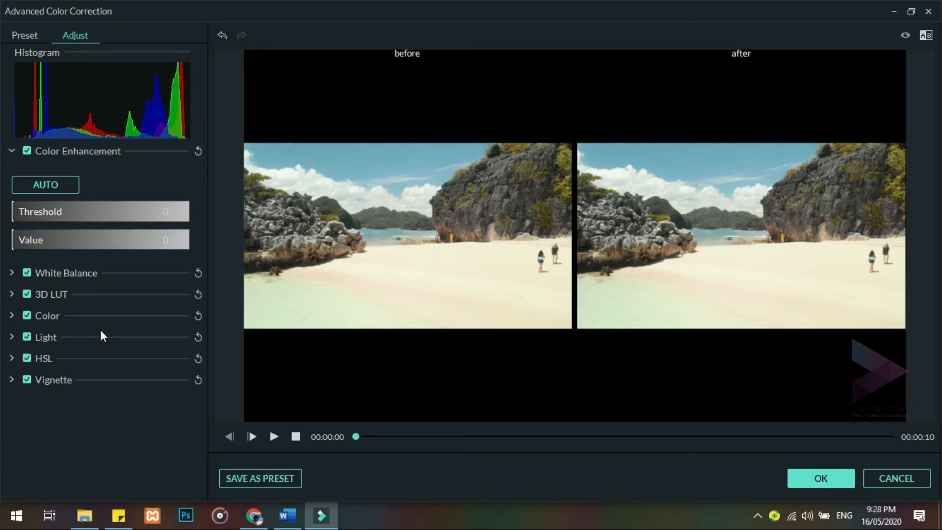
pyautogui.click(11, 336)
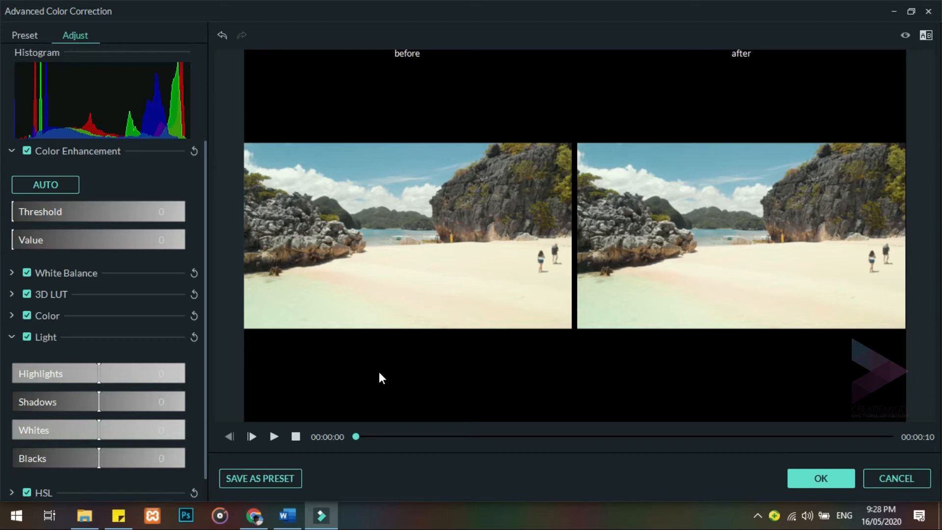
# Disable the White Balance, 3D LUT, Color, HSL and Vignette adjustments, leaving Light enabled
pyautogui.click(26, 315)
pyautogui.click(27, 273)
pyautogui.click(28, 273)
pyautogui.click(24, 295)
pyautogui.click(26, 272)
pyautogui.click(26, 294)
pyautogui.click(25, 315)
pyautogui.click(27, 273)
pyautogui.scroll(-1, 63, 334)
pyautogui.click(26, 470)
pyautogui.click(27, 491)
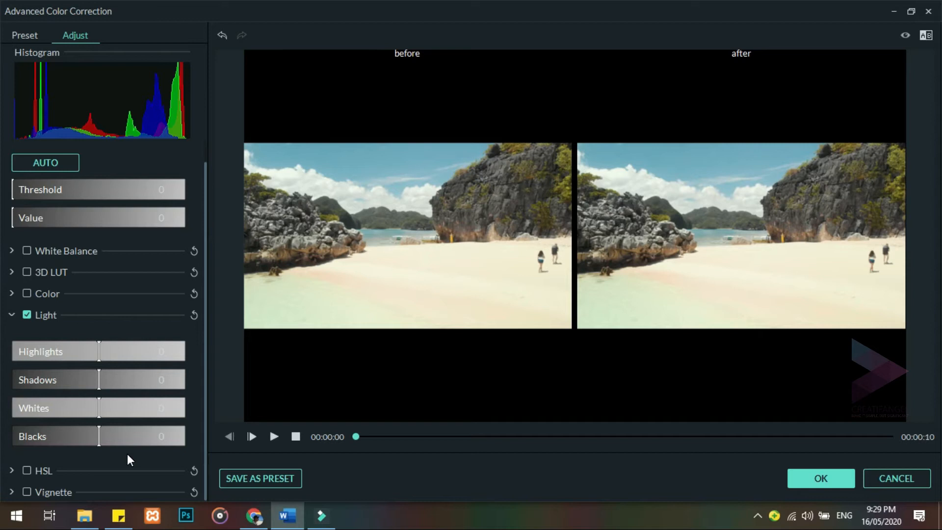
# Set the Light highlights to -30, shadows to 29 and blacks to 20, and lower the whites
pyautogui.click(99, 351)
pyautogui.moveTo(80, 351); pyautogui.dragTo(124, 380)
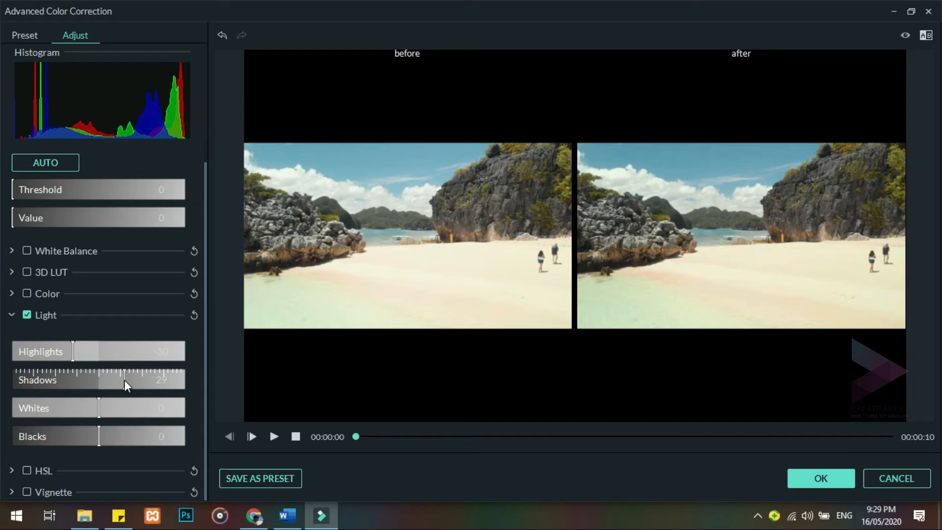
pyautogui.moveTo(99, 410); pyautogui.dragTo(66, 405)
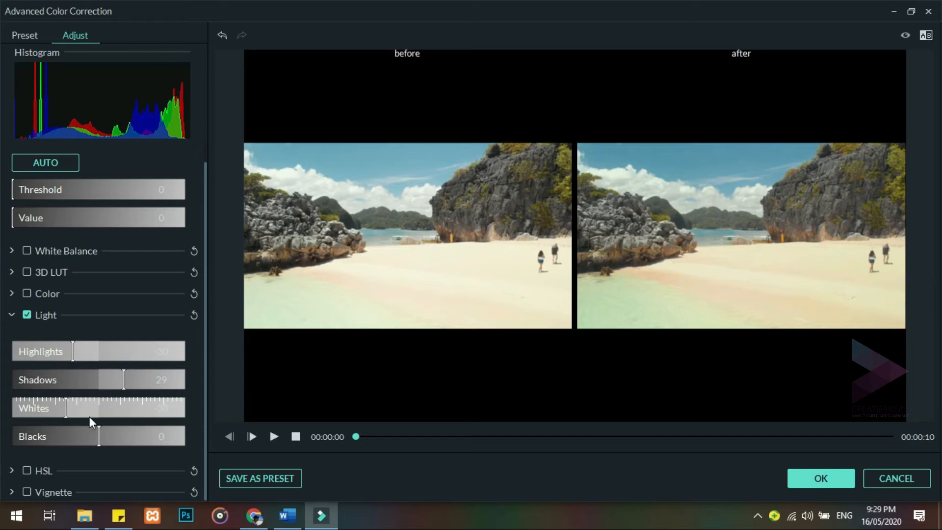
pyautogui.moveTo(98, 431); pyautogui.dragTo(117, 435)
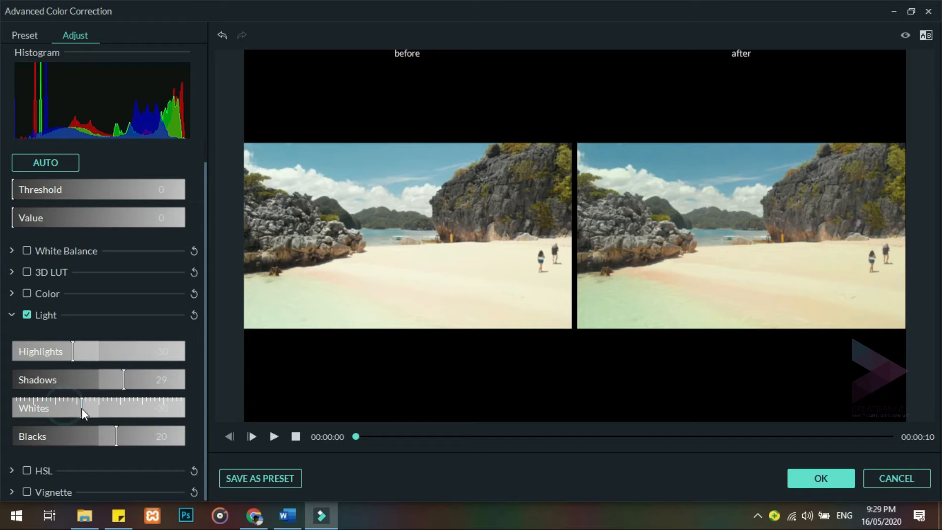
# Disable the Light adjustments, enable HSL and look through its color swatches and sliders
pyautogui.click(23, 315)
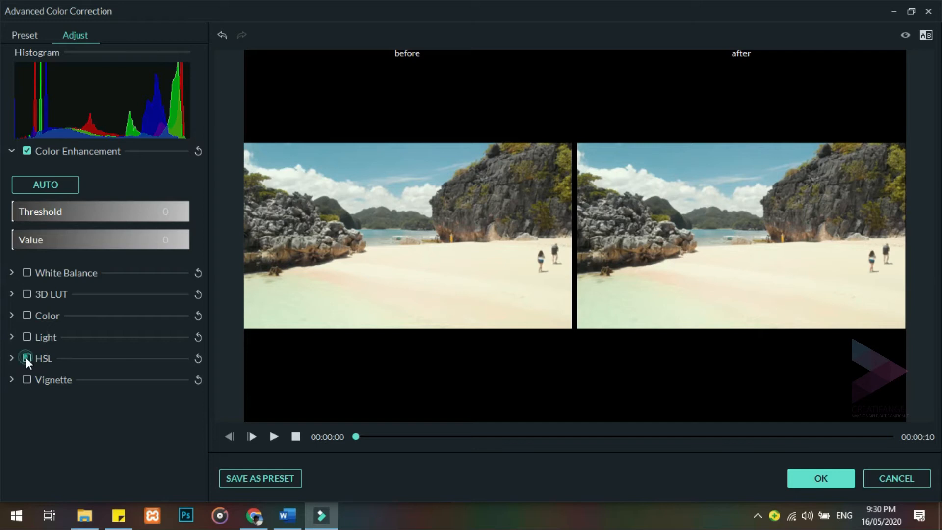
pyautogui.click(10, 359)
pyautogui.scroll(-1, 113, 399)
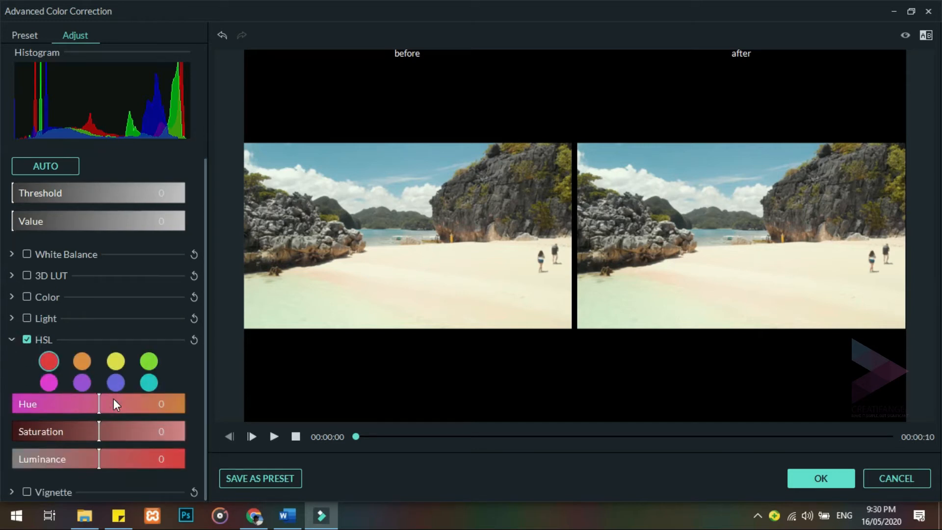
pyautogui.click(14, 339)
# Disable the HSL adjustments and enable Vignette with its settings expanded
pyautogui.click(12, 380)
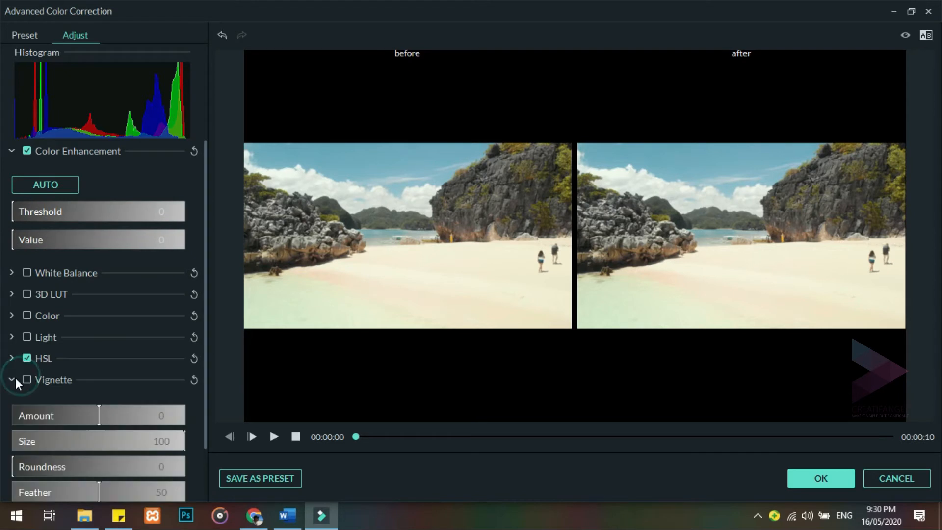
pyautogui.click(27, 358)
pyautogui.click(27, 380)
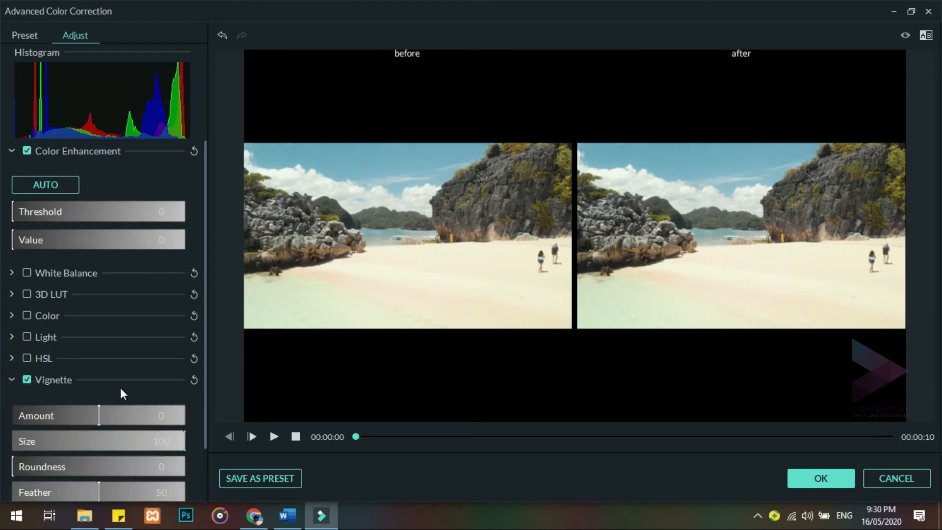
pyautogui.scroll(-1, 122, 387)
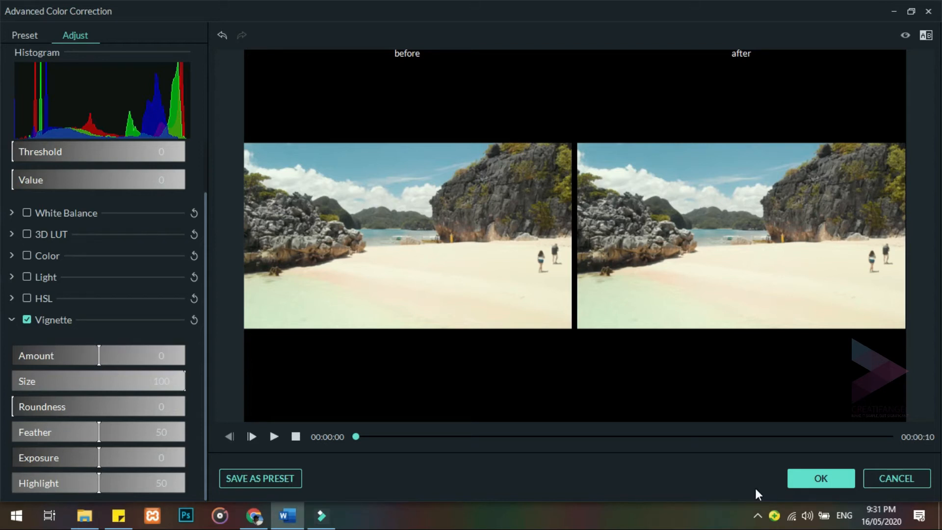
# Disable the before/after comparison and set the vignette amount to -72, size to 49 and roundness to 90
pyautogui.click(925, 34)
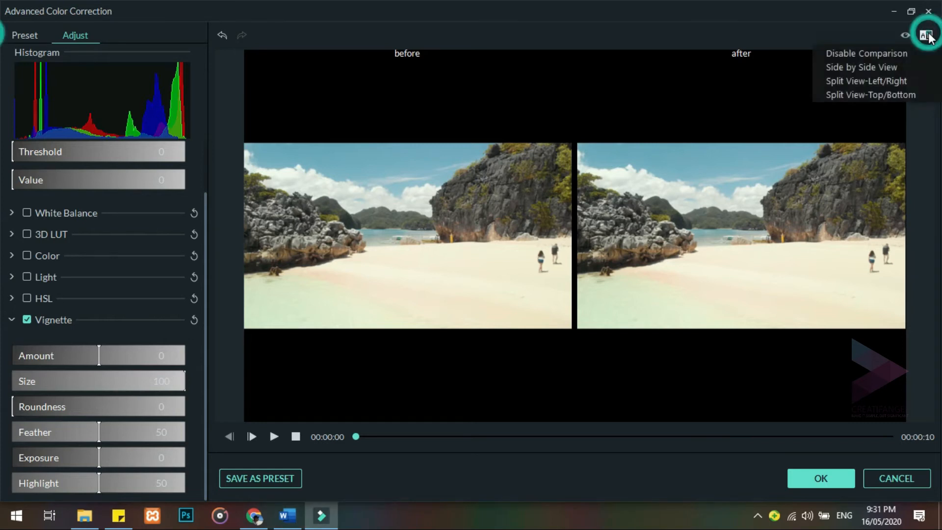
pyautogui.click(879, 51)
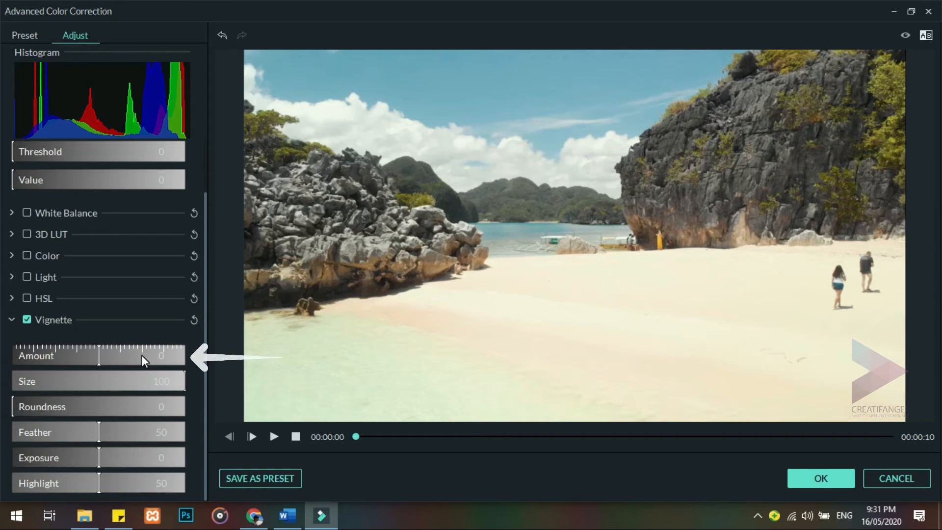
pyautogui.moveTo(142, 354); pyautogui.dragTo(183, 367)
pyautogui.moveTo(109, 355)
pyautogui.mouseDown()
pyautogui.moveTo(20, 348)
pyautogui.moveTo(36, 352)
pyautogui.mouseUp()
pyautogui.click(63, 382)
pyautogui.moveTo(64, 382); pyautogui.dragTo(170, 419)
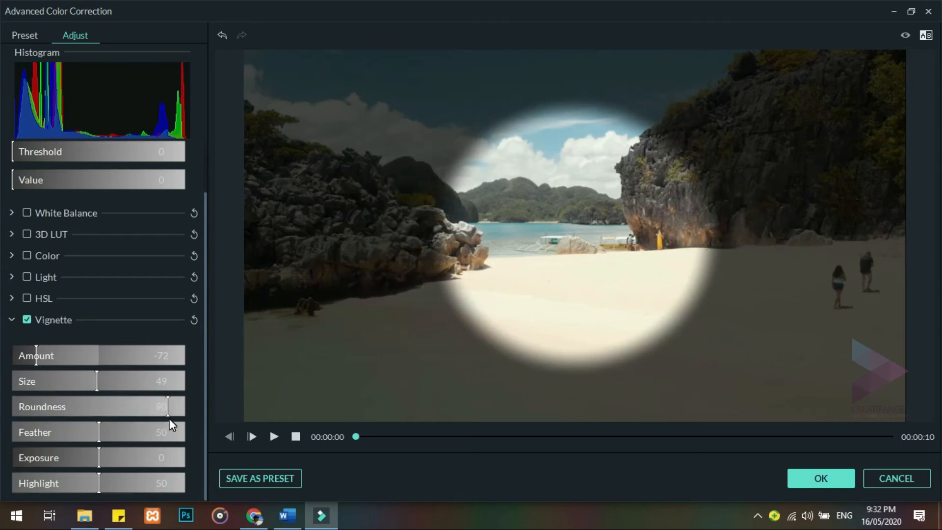
# Set the vignette feather to 83, exposure to -7 and highlight to 60
pyautogui.moveTo(100, 433); pyautogui.dragTo(167, 446)
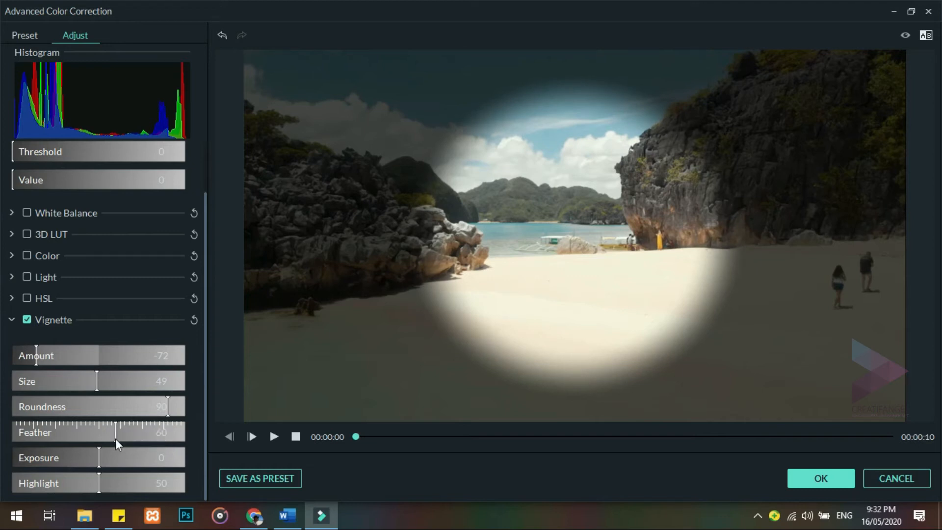
pyautogui.moveTo(141, 439); pyautogui.dragTo(156, 442)
pyautogui.moveTo(79, 453)
pyautogui.mouseDown()
pyautogui.moveTo(55, 451)
pyautogui.moveTo(144, 458)
pyautogui.moveTo(93, 456)
pyautogui.mouseUp()
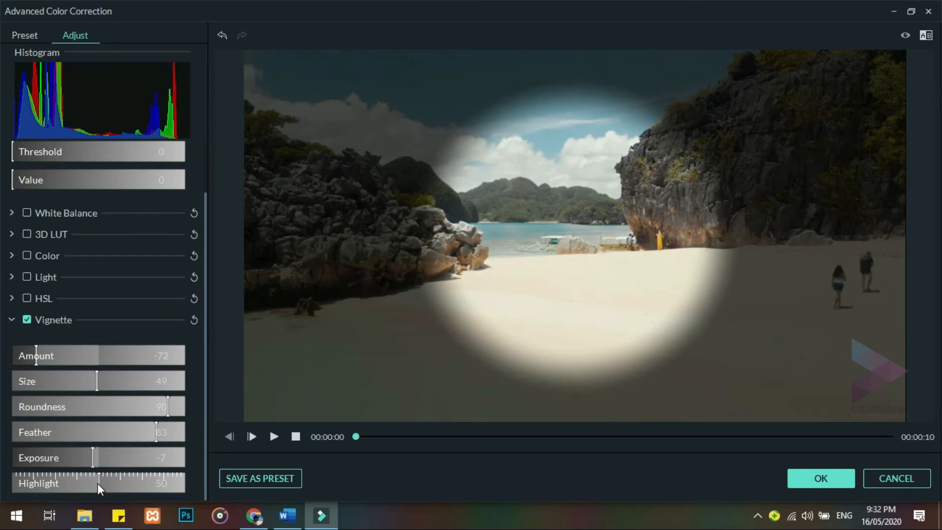
pyautogui.moveTo(99, 484)
pyautogui.mouseDown()
pyautogui.moveTo(34, 478)
pyautogui.moveTo(140, 487)
pyautogui.moveTo(52, 481)
pyautogui.moveTo(117, 484)
pyautogui.mouseUp()
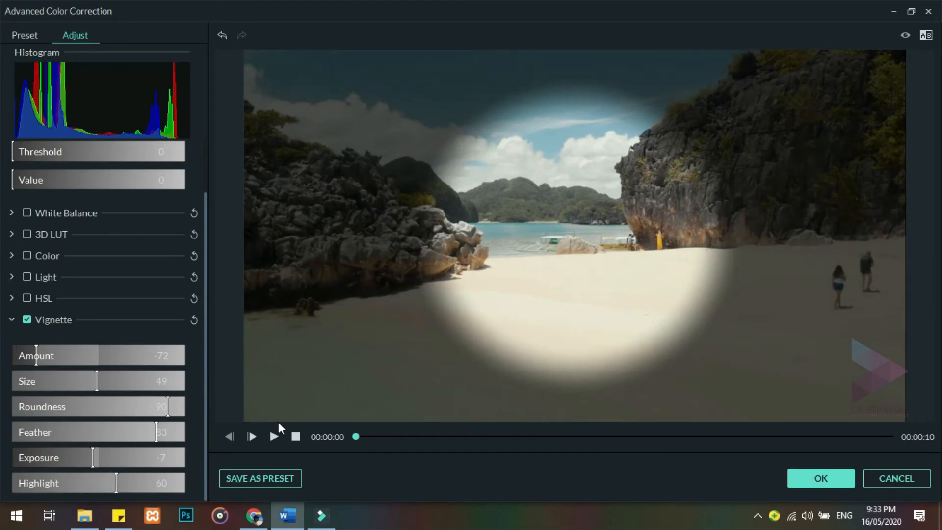
# Reset the Vignette adjustments to their defaults, then collapse and disable them
pyautogui.click(195, 318)
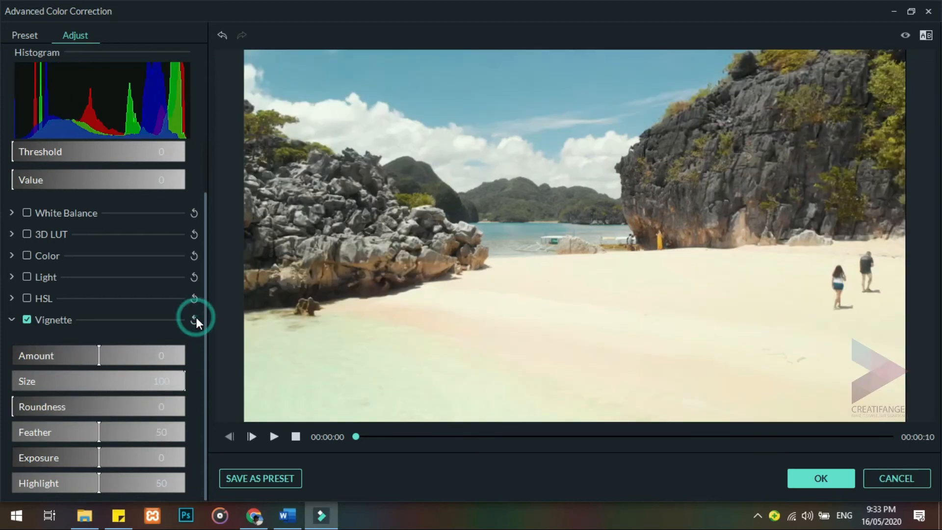
pyautogui.click(14, 318)
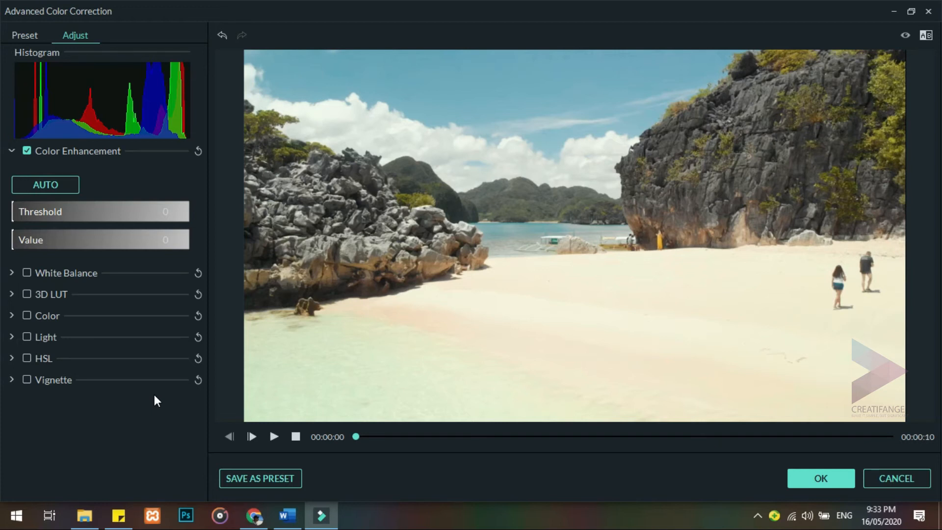
# Enable the 3D LUT adjustment, browse the available LUTs and apply the 007 Series LUT
pyautogui.click(12, 295)
pyautogui.click(26, 295)
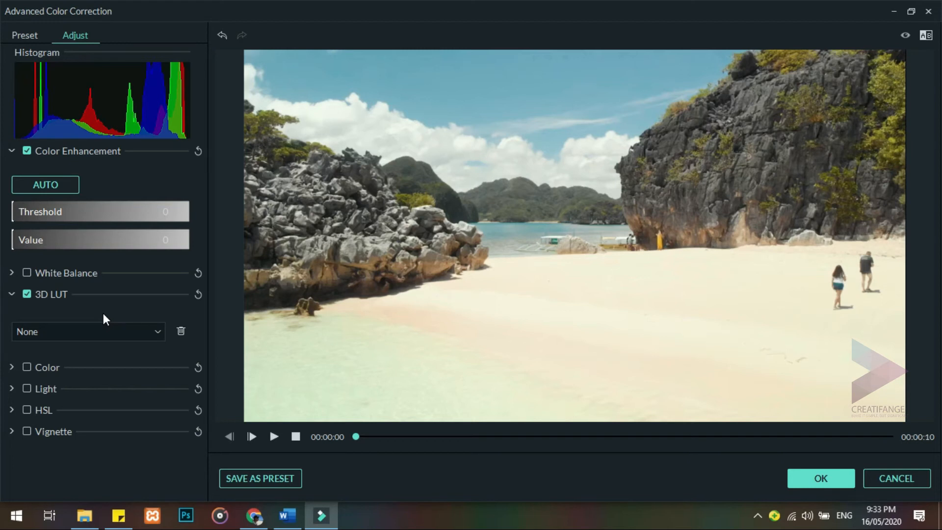
pyautogui.click(157, 332)
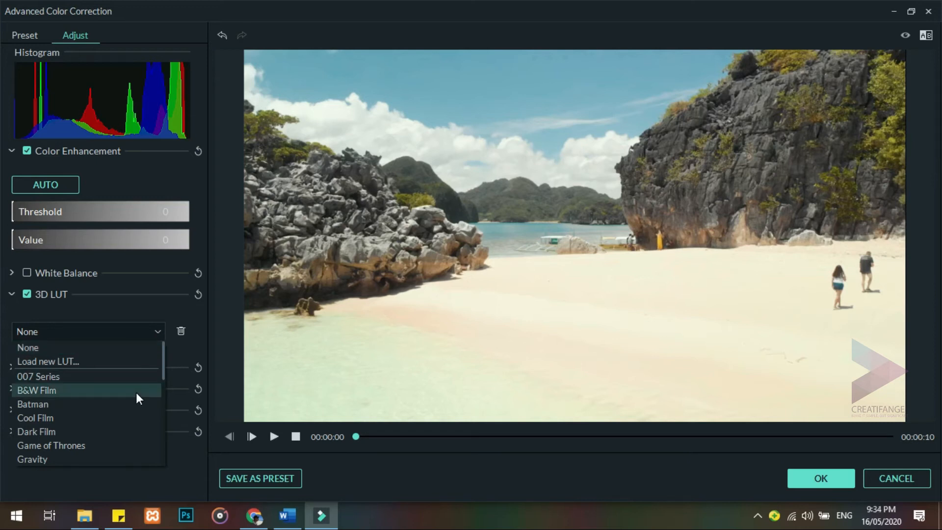
pyautogui.scroll(-1, 136, 392)
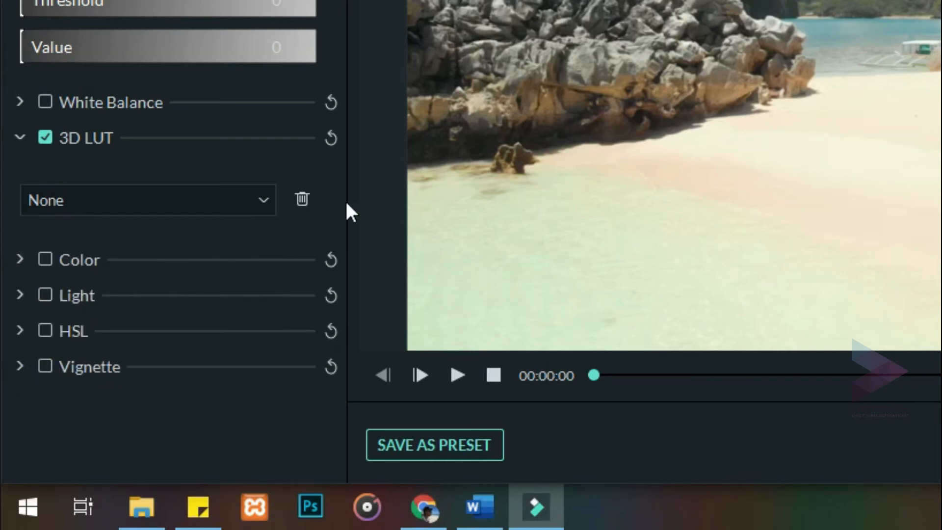
pyautogui.click(264, 199)
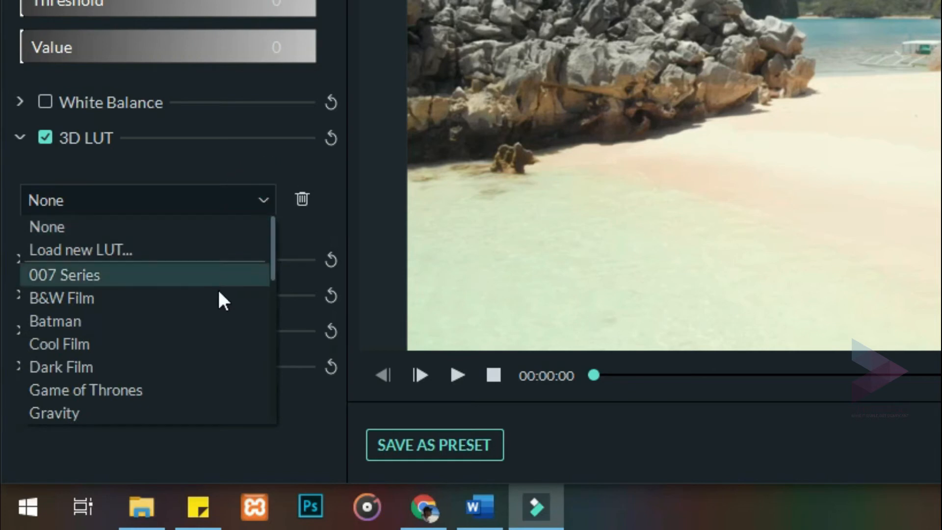
pyautogui.scroll(-2, 195, 366)
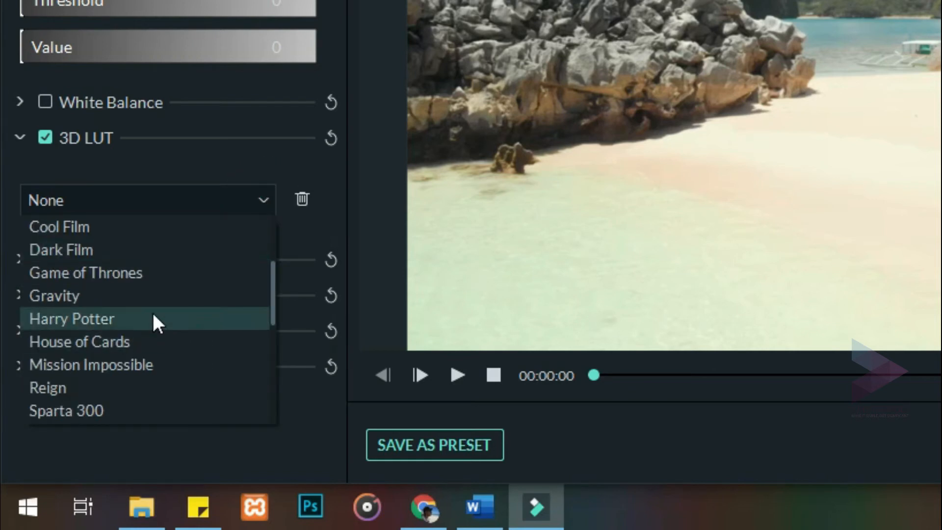
pyautogui.scroll(1, 144, 339)
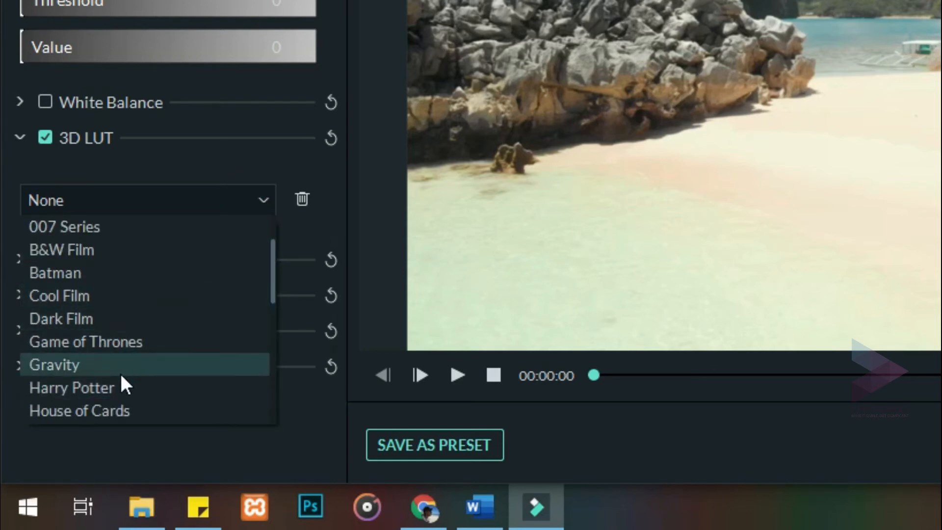
pyautogui.scroll(1, 126, 296)
pyautogui.click(127, 288)
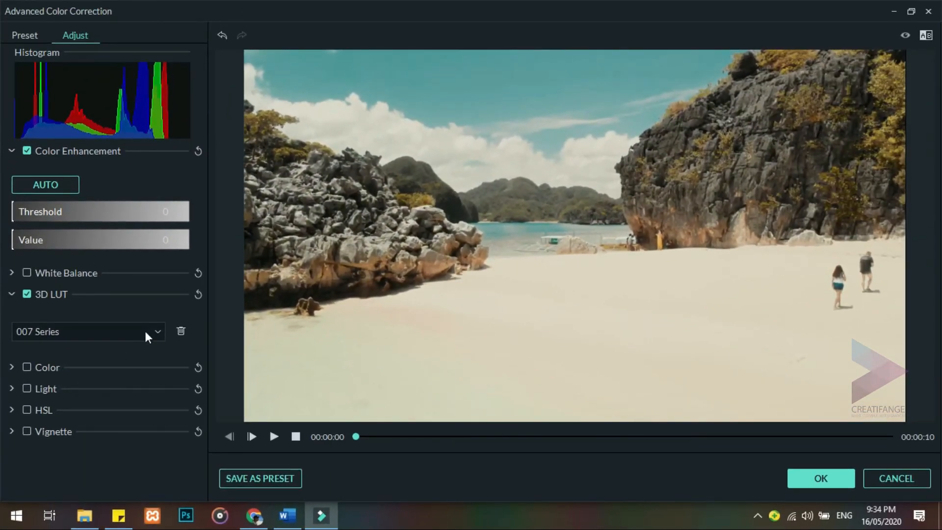
# Try the B&W Film LUT, replace it with the Harry Potter LUT and play the clip
pyautogui.click(155, 330)
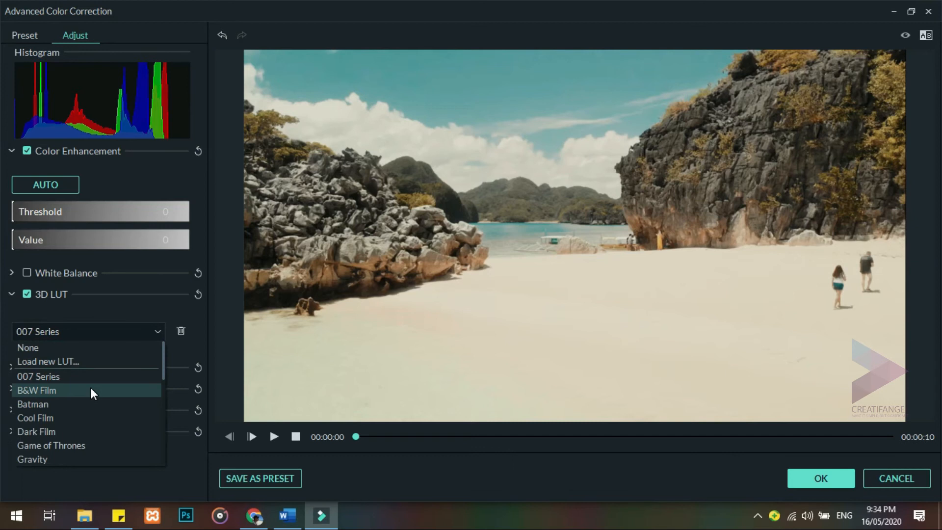
pyautogui.click(90, 391)
pyautogui.click(157, 331)
pyautogui.scroll(-2, 93, 400)
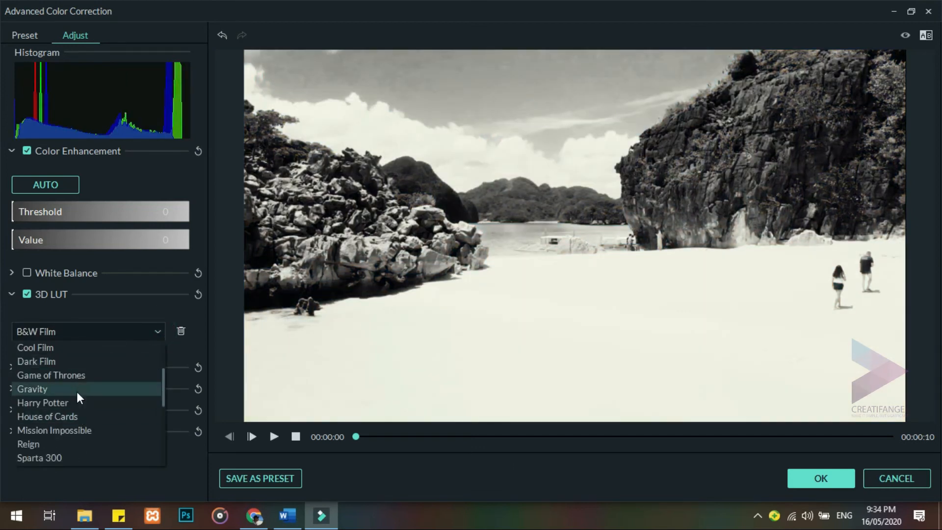
pyautogui.click(74, 401)
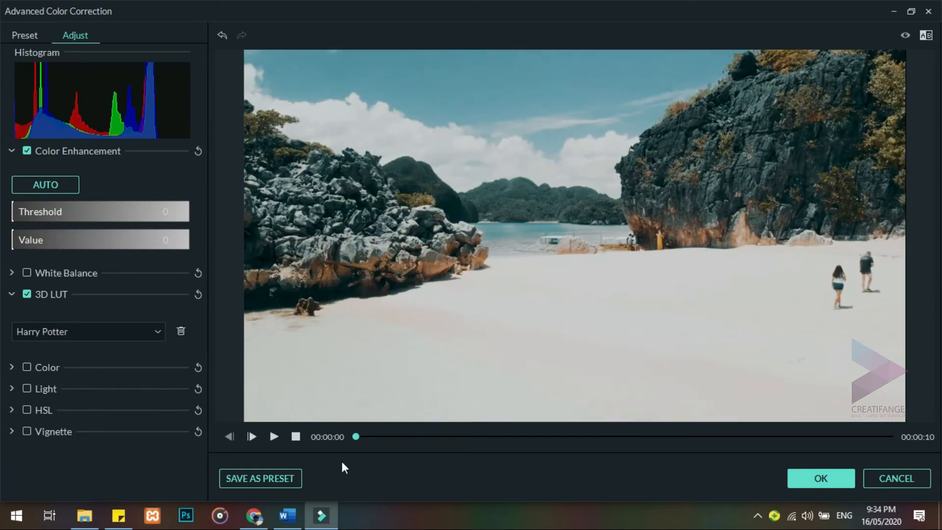
pyautogui.click(272, 436)
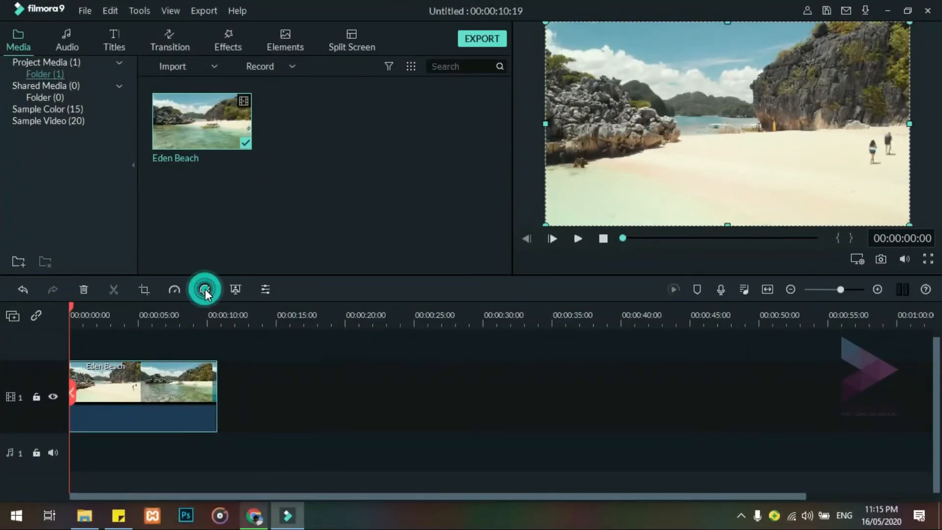
# Open Advanced Color Correction for the Eden Beach clip in a maximized window and apply automatic Color Enhancement
pyautogui.click(204, 290)
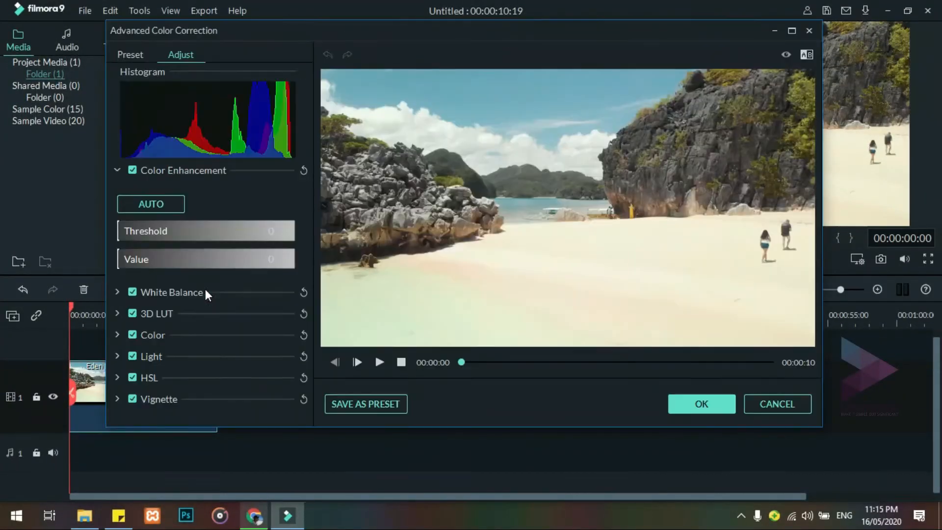
pyautogui.click(792, 31)
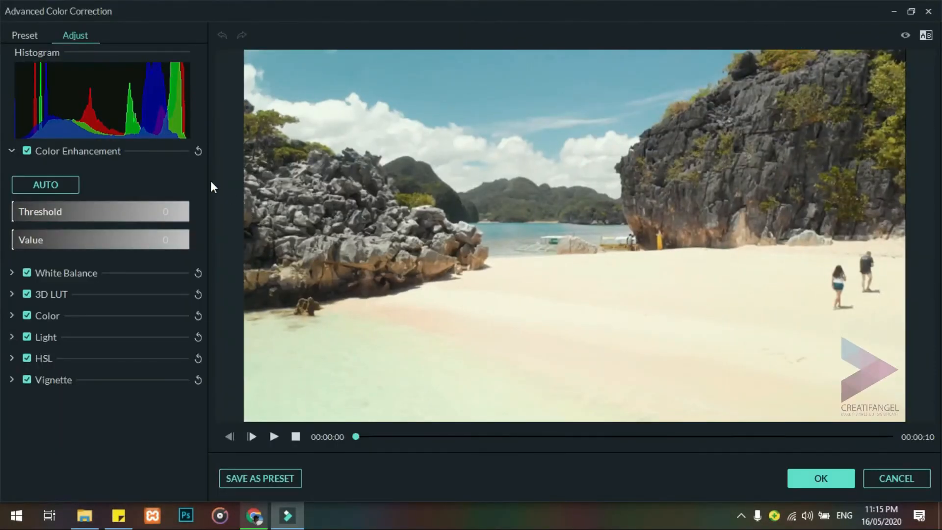
pyautogui.click(61, 181)
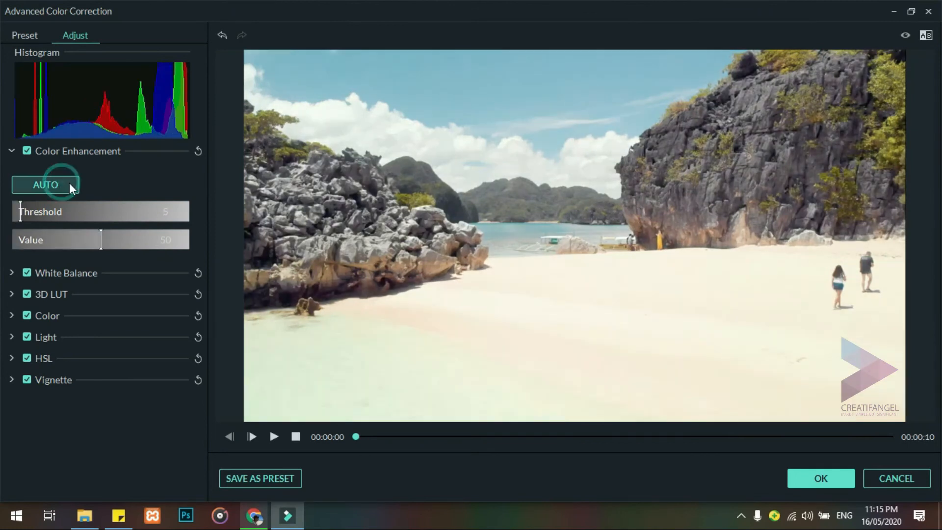
# Set the Eden Beach clip's White Balance to Temperature -1.83 and Tint -1.53
pyautogui.click(10, 272)
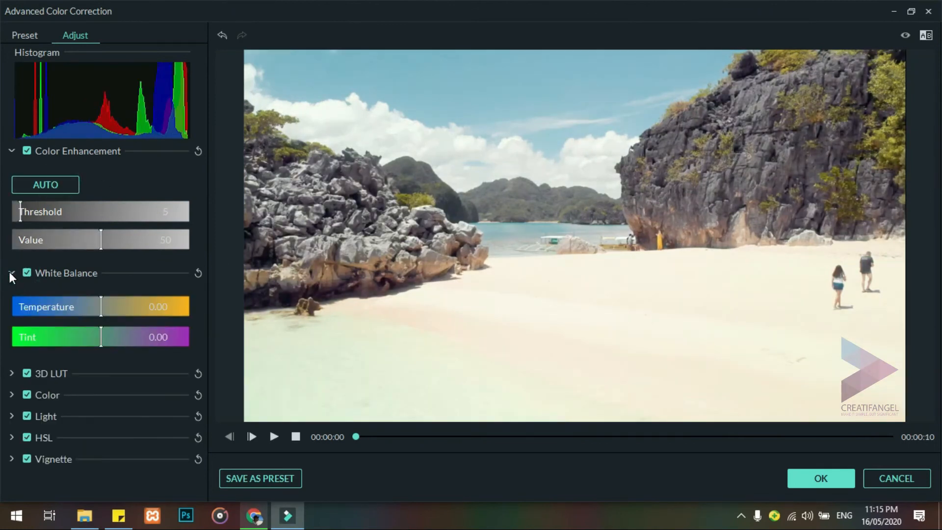
pyautogui.moveTo(100, 304); pyautogui.dragTo(77, 303)
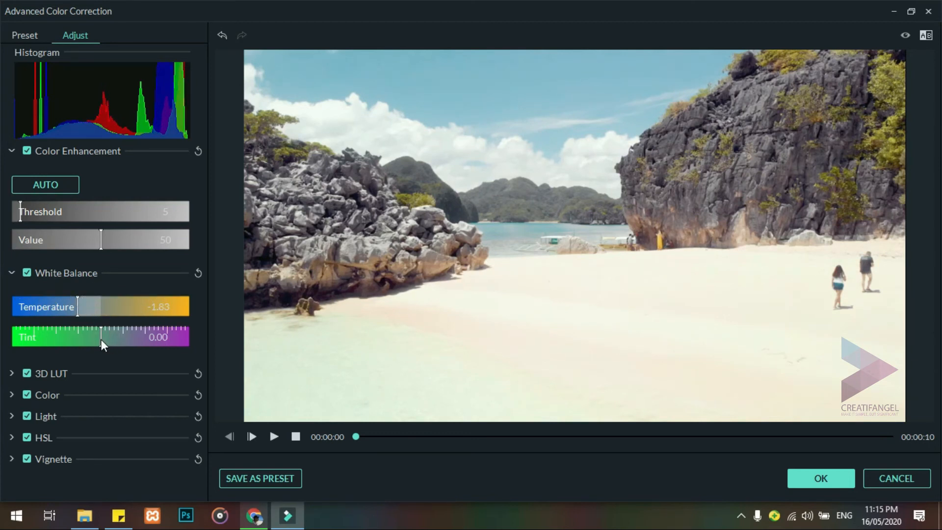
pyautogui.moveTo(99, 334); pyautogui.dragTo(79, 328)
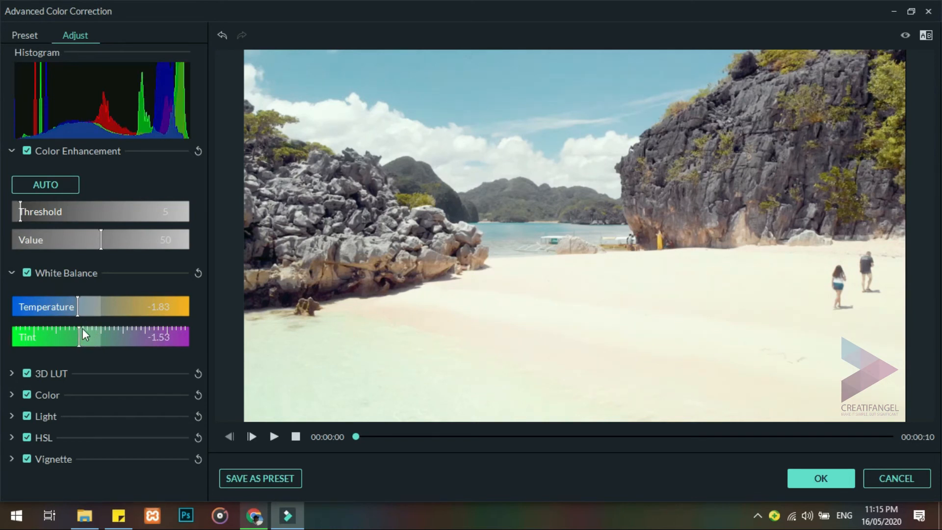
# Adjust the Light values to Highlights -26, Shadows 27, Whites 15 and Blacks -14
pyautogui.click(12, 416)
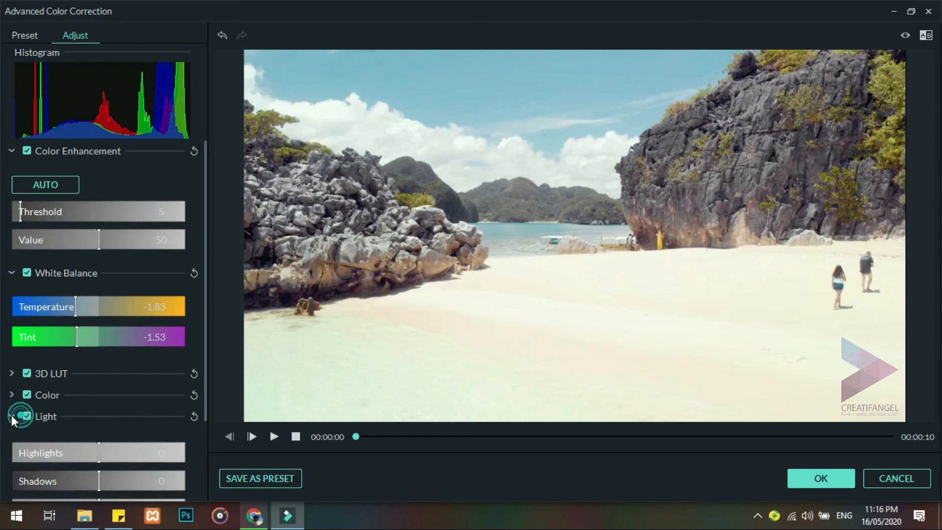
pyautogui.scroll(-2, 91, 343)
pyautogui.moveTo(100, 369); pyautogui.dragTo(77, 367)
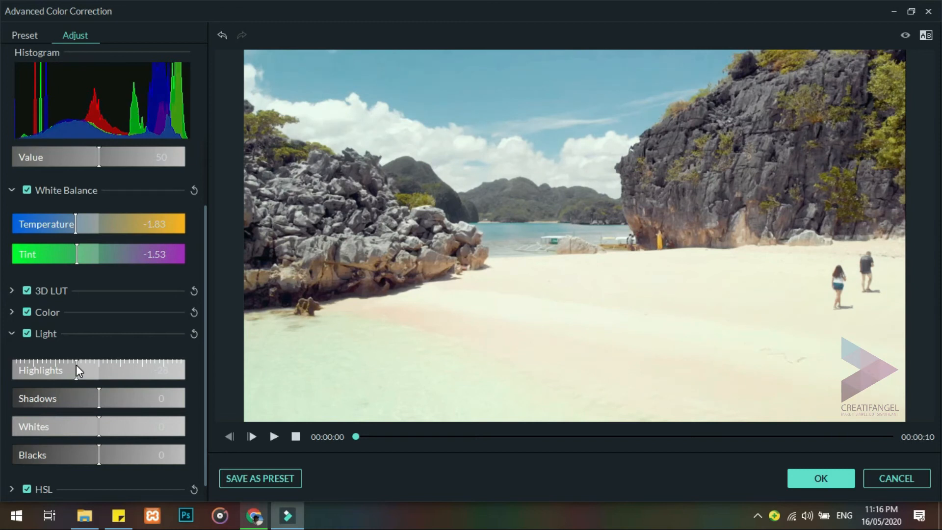
pyautogui.moveTo(106, 399); pyautogui.dragTo(122, 398)
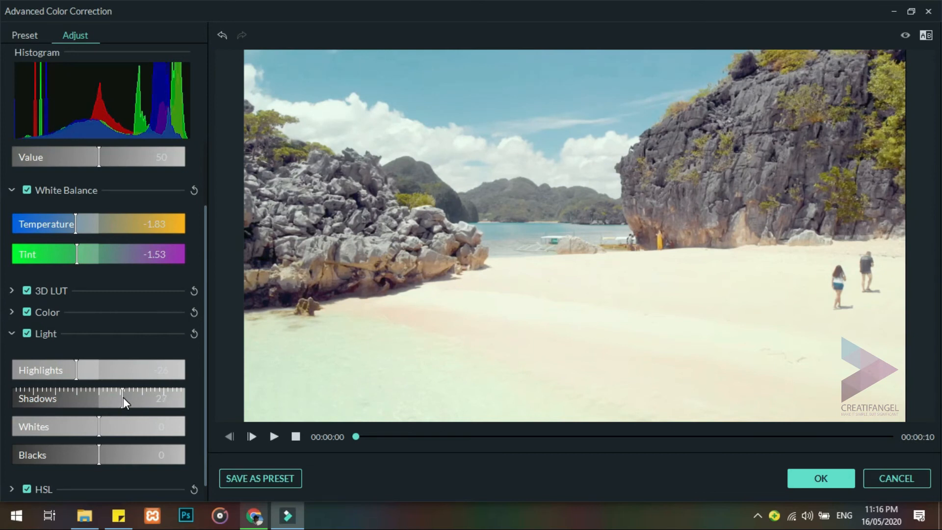
pyautogui.moveTo(99, 429); pyautogui.dragTo(87, 449)
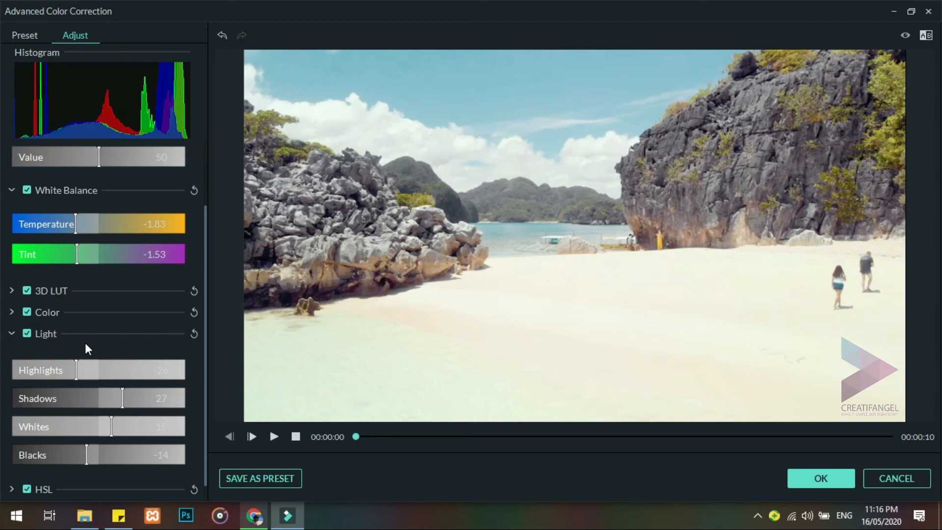
# Apply the Cool Film 3D LUT to the Eden Beach clip
pyautogui.click(11, 290)
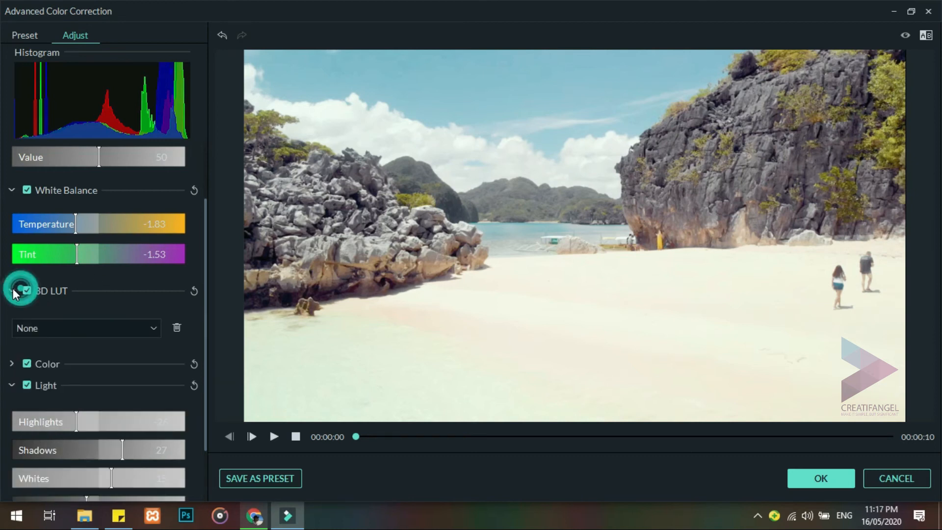
pyautogui.click(153, 328)
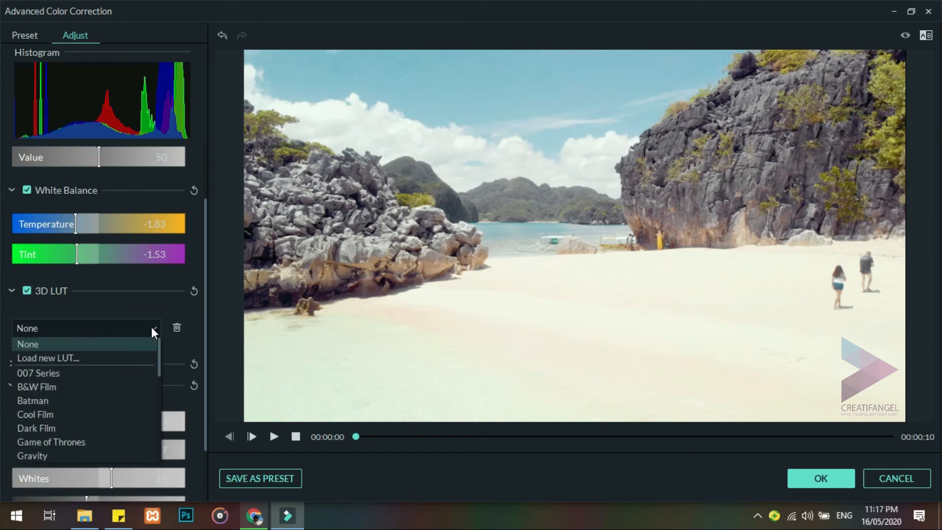
pyautogui.click(79, 414)
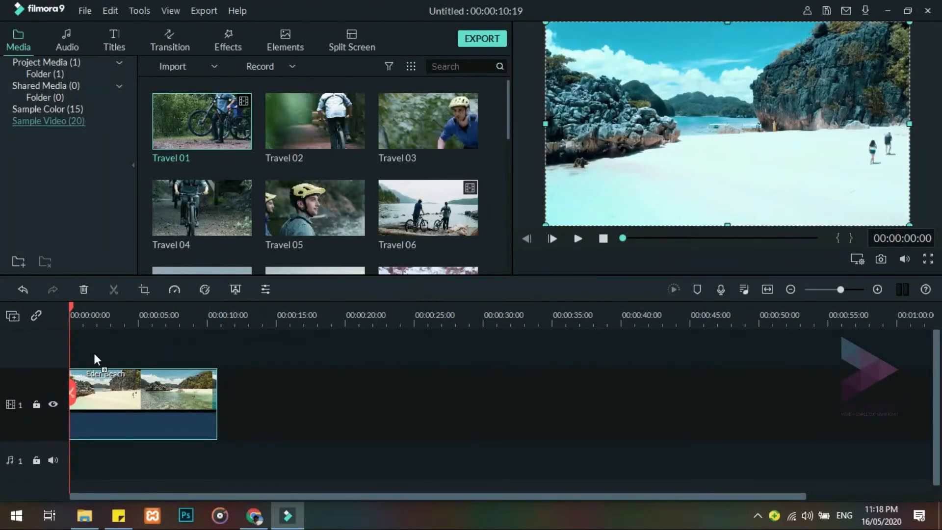
# Place the Travel 01, Travel 02 and Travel 03 sample clips in sequence on video track 2, then hide and lock the Eden Beach track
pyautogui.moveTo(97, 360); pyautogui.dragTo(97, 363)
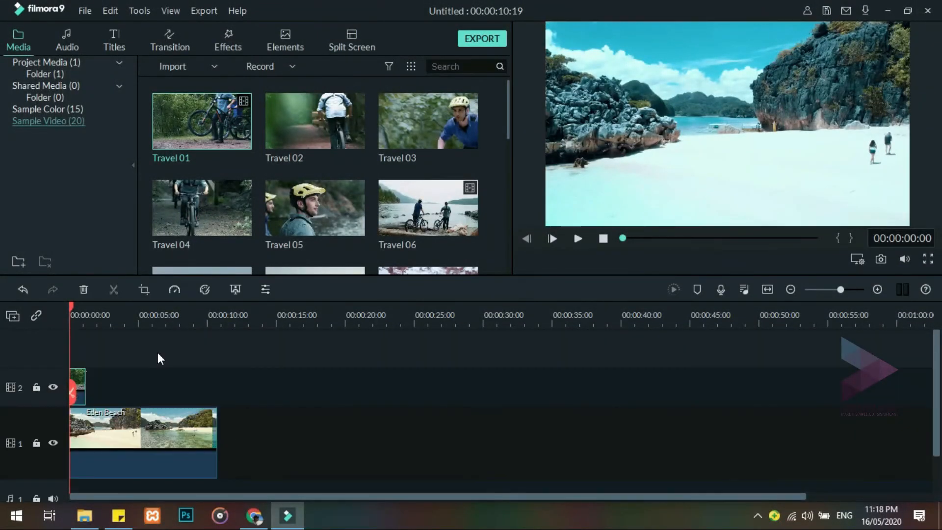
pyautogui.moveTo(319, 147); pyautogui.dragTo(93, 384)
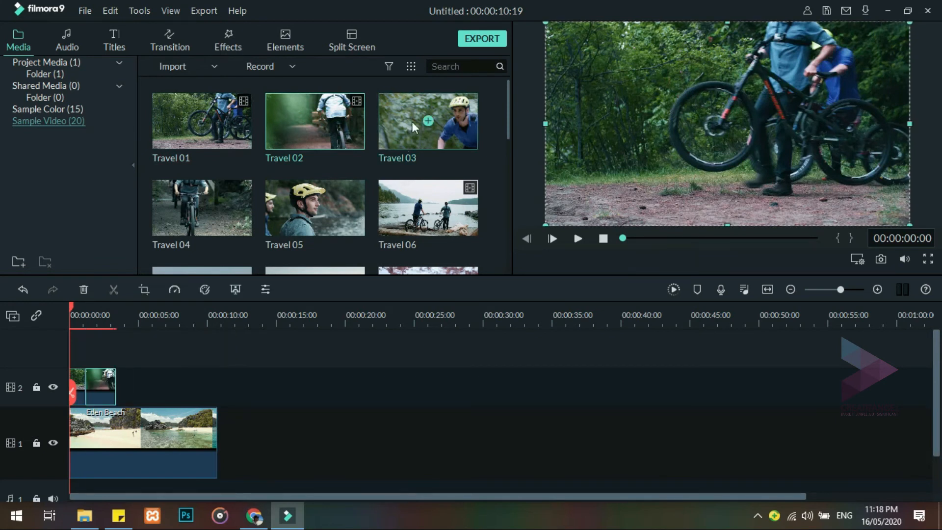
pyautogui.moveTo(414, 126); pyautogui.dragTo(127, 388)
pyautogui.moveTo(111, 305); pyautogui.dragTo(246, 317)
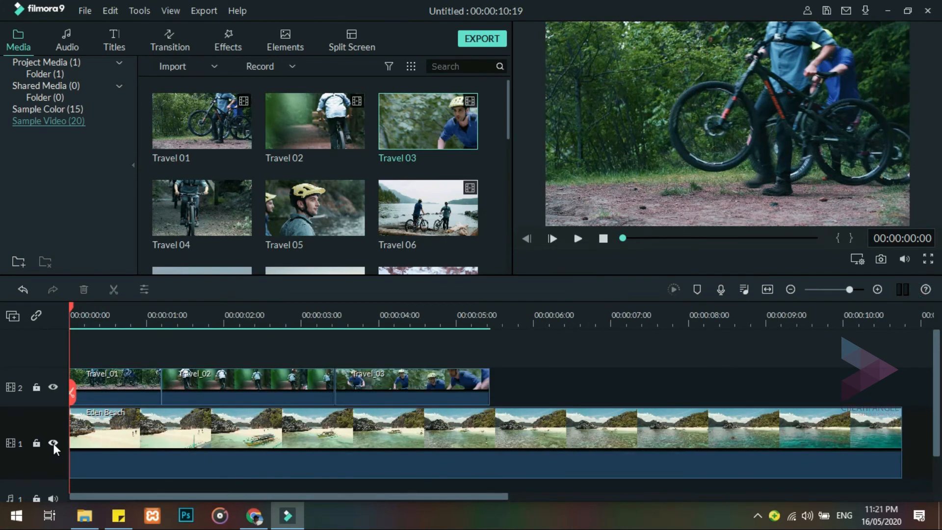
pyautogui.click(53, 443)
pyautogui.click(36, 443)
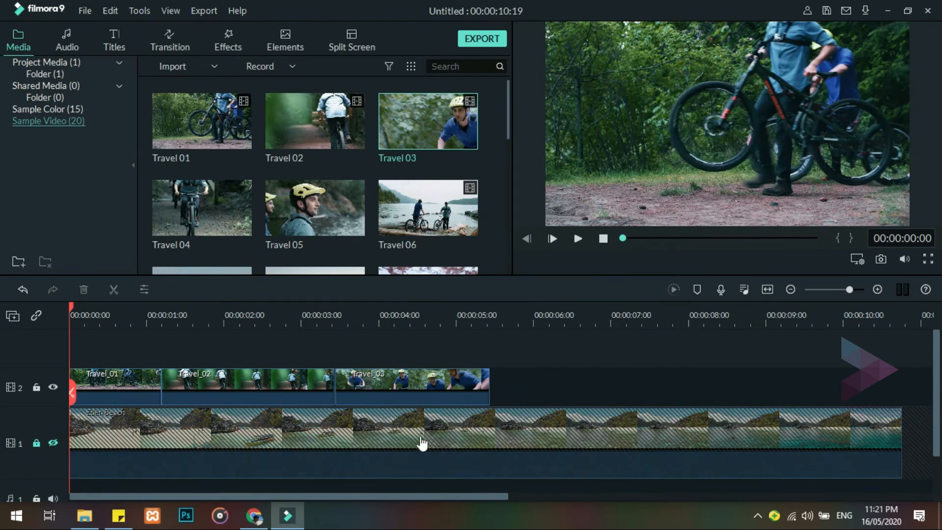
# Color correct the Travel_01 clip with automatic Color Enhancement and the Batman 3D LUT, and accept the changes
pyautogui.click(109, 386)
pyautogui.click(204, 290)
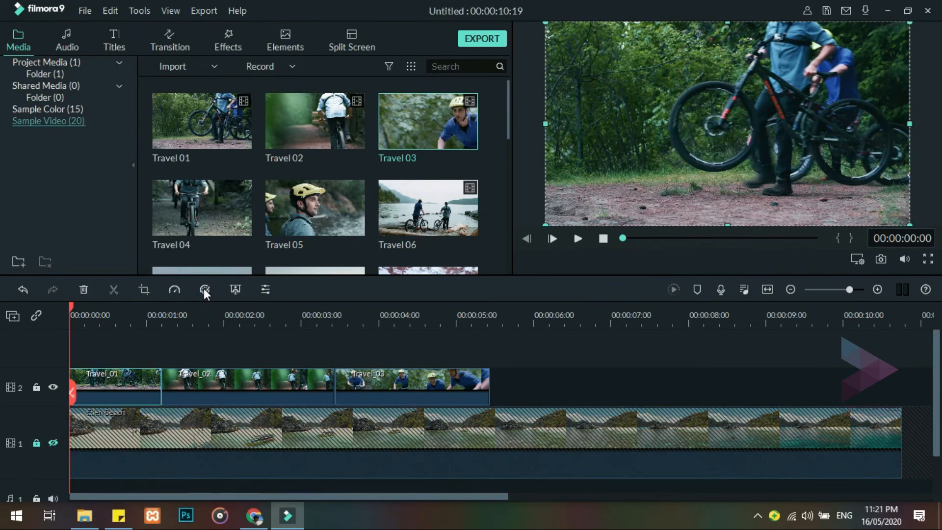
pyautogui.click(791, 30)
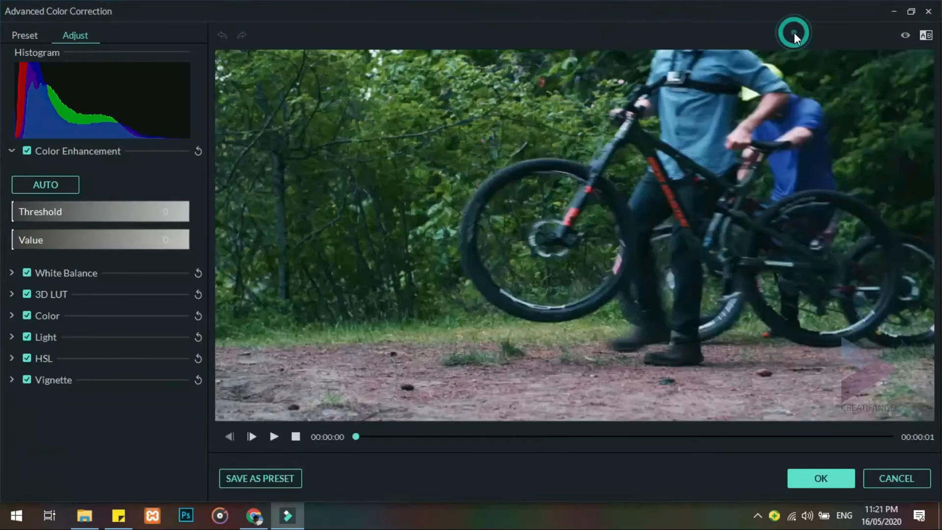
pyautogui.click(63, 182)
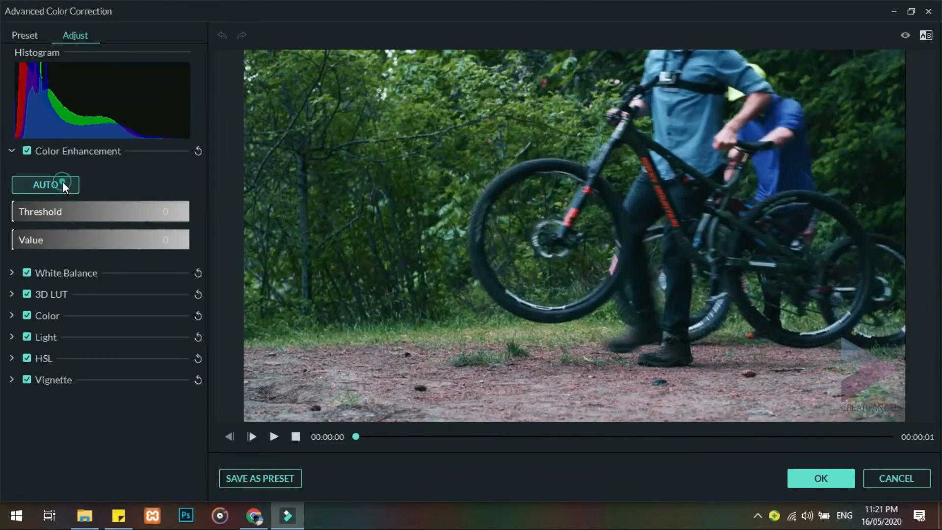
pyautogui.click(12, 294)
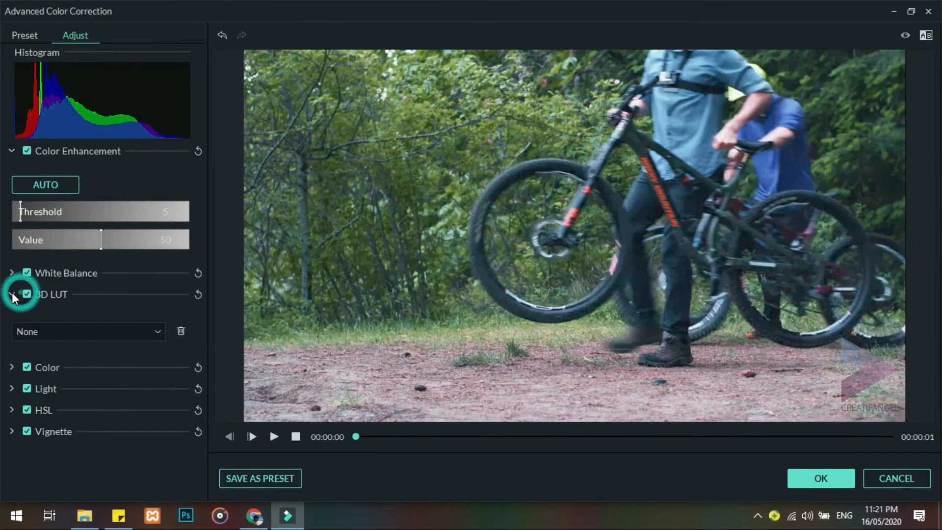
pyautogui.click(157, 332)
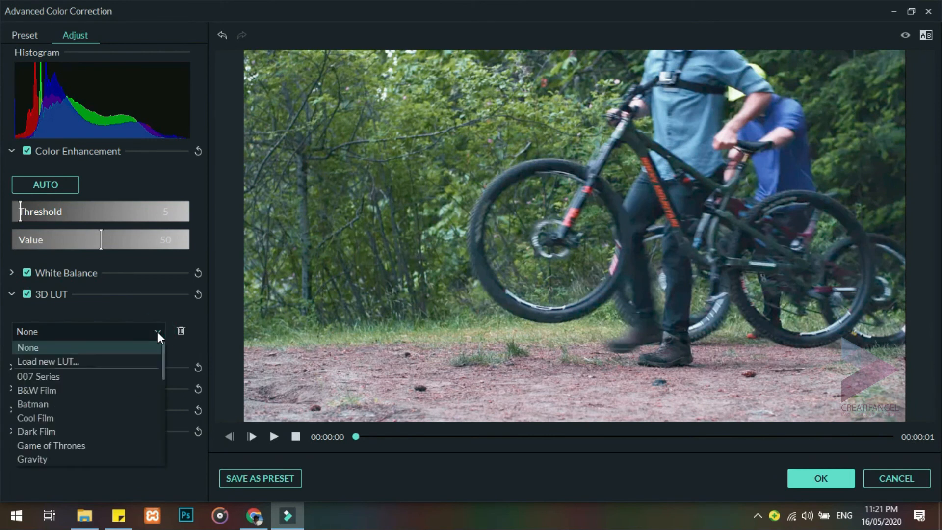
pyautogui.click(76, 405)
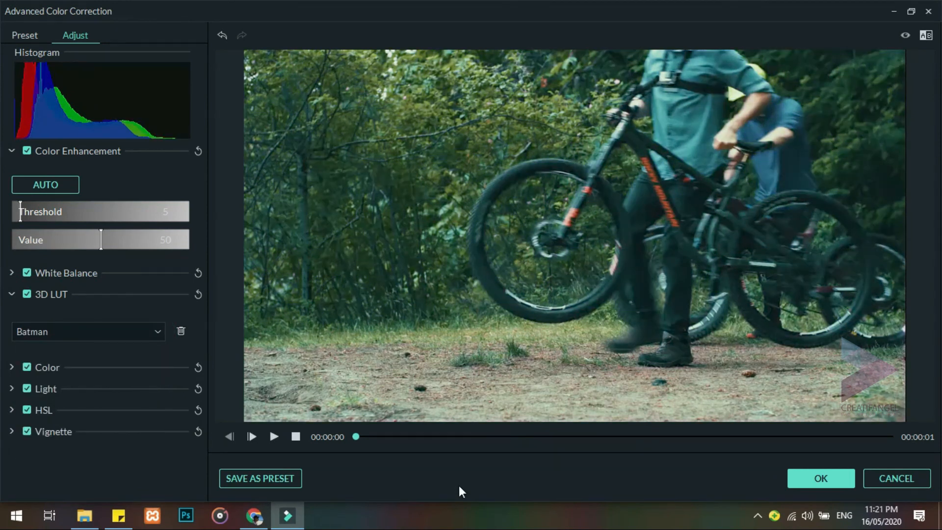
pyautogui.click(823, 478)
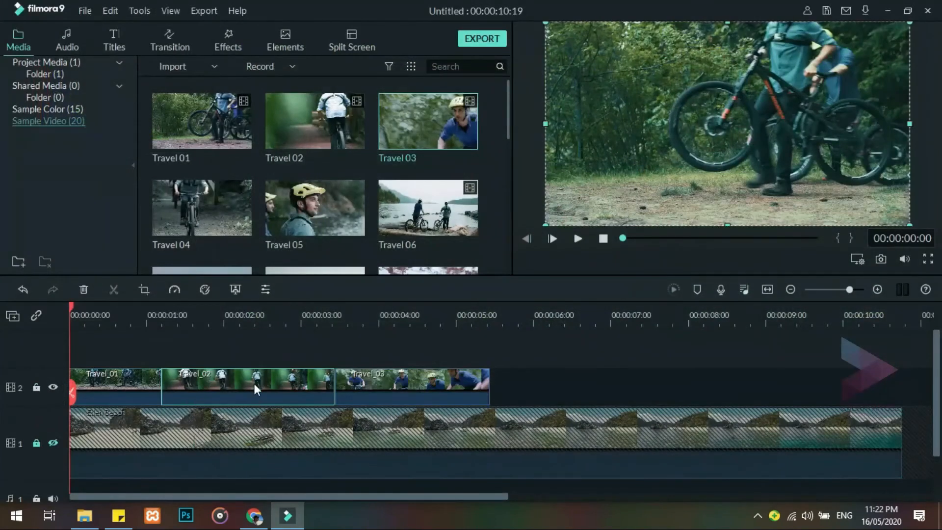
# Grade the Travel_02 clip with automatic Color Enhancement and the Batman 3D LUT, and accept the changes
pyautogui.click(205, 290)
pyautogui.click(784, 32)
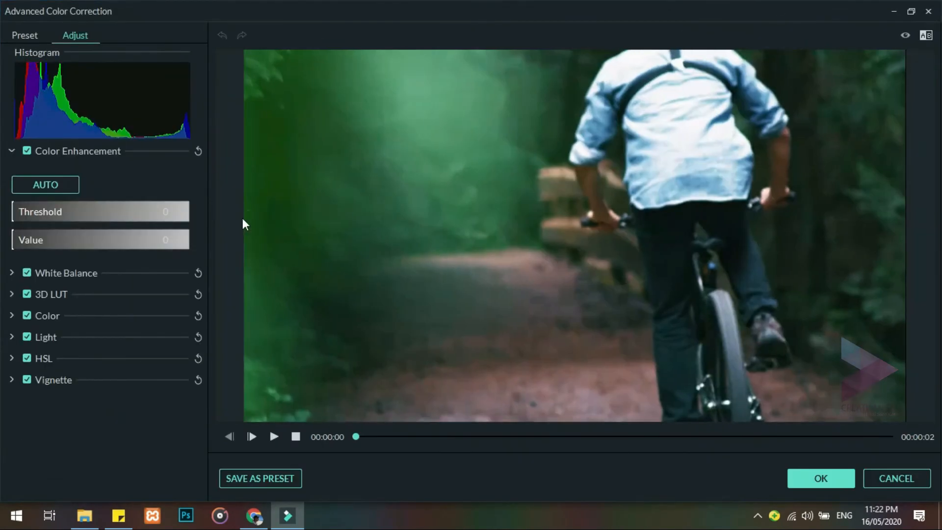
pyautogui.click(69, 185)
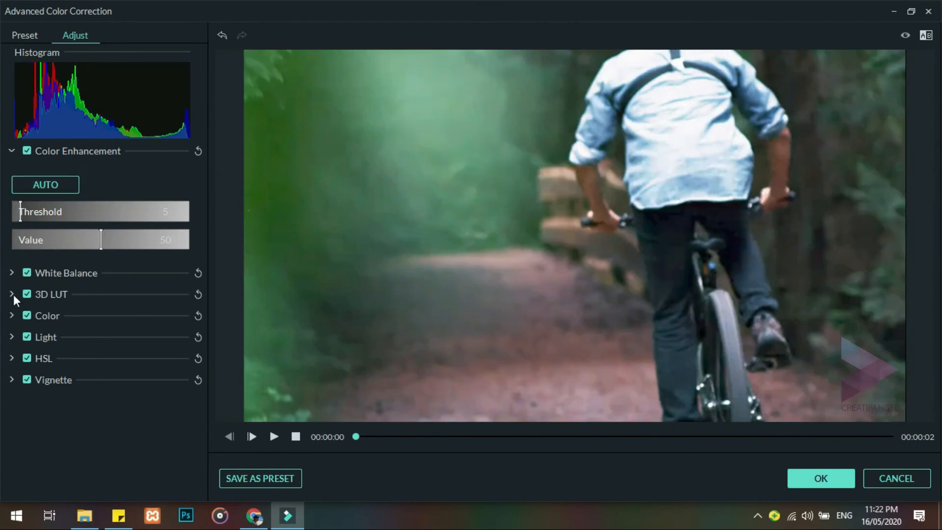
pyautogui.click(13, 294)
pyautogui.click(48, 330)
pyautogui.click(51, 402)
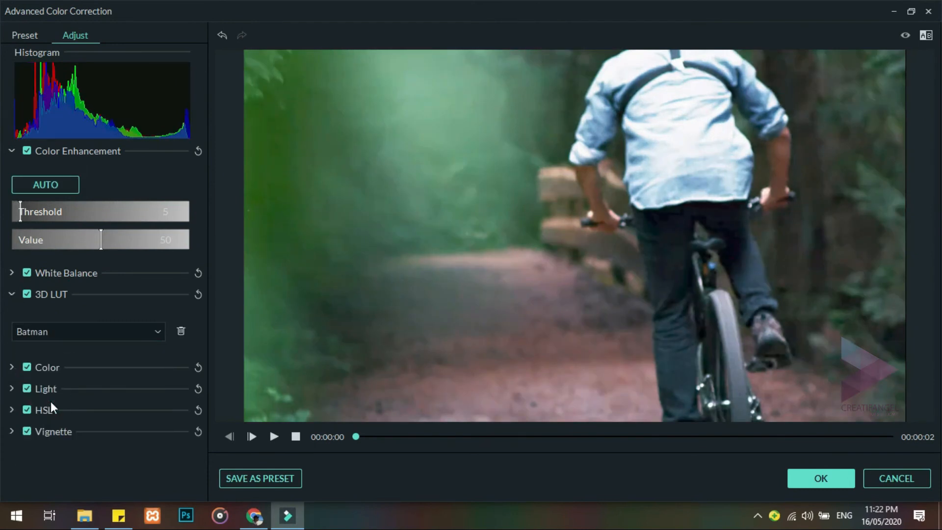
pyautogui.click(799, 478)
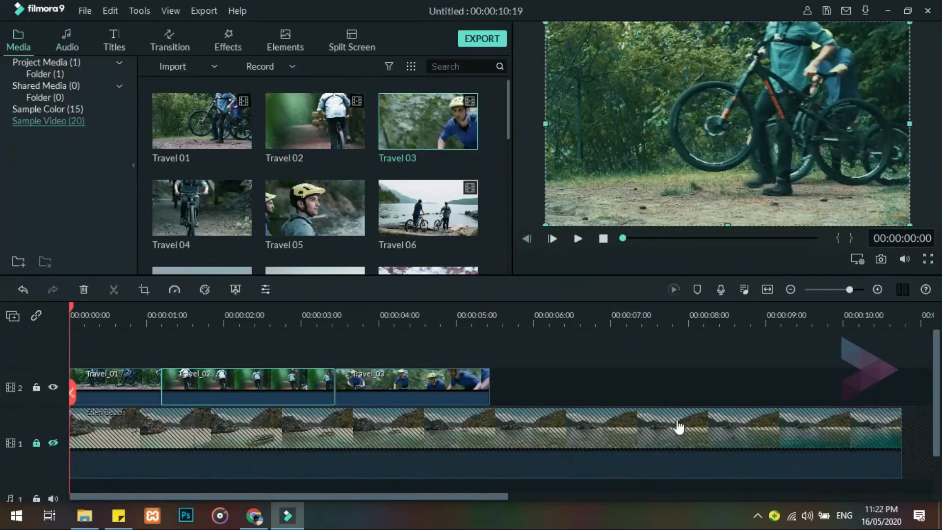
# Open Advanced Color Correction for the Travel_03 clip and apply automatic Color Enhancement and the Batman 3D LUT
pyautogui.click(386, 380)
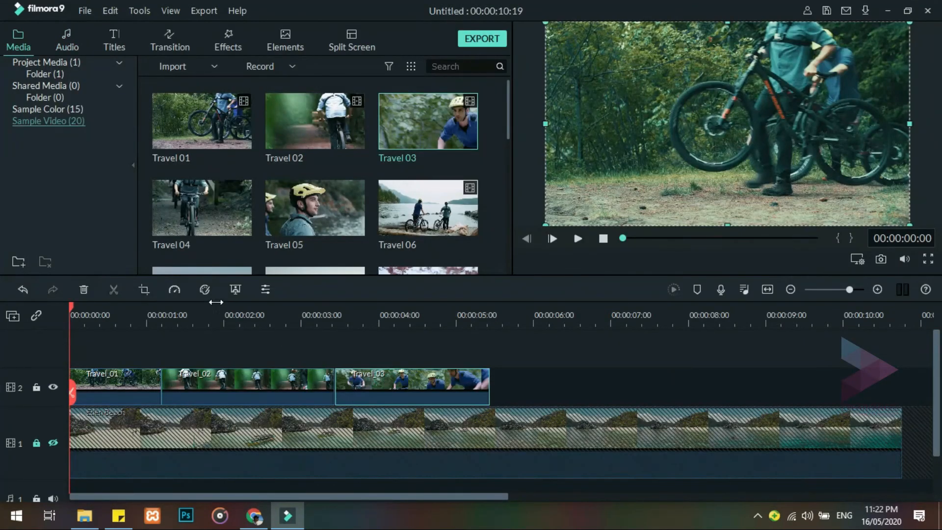
pyautogui.click(205, 289)
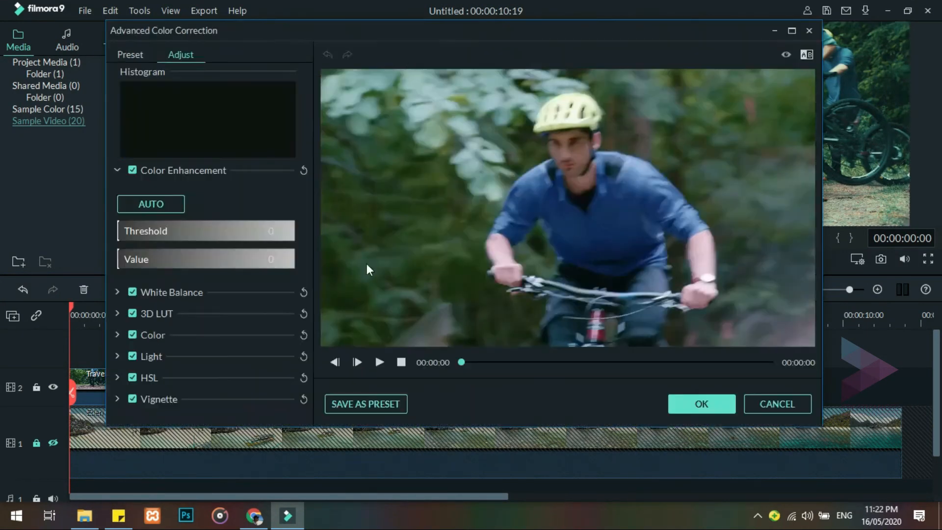
pyautogui.click(791, 31)
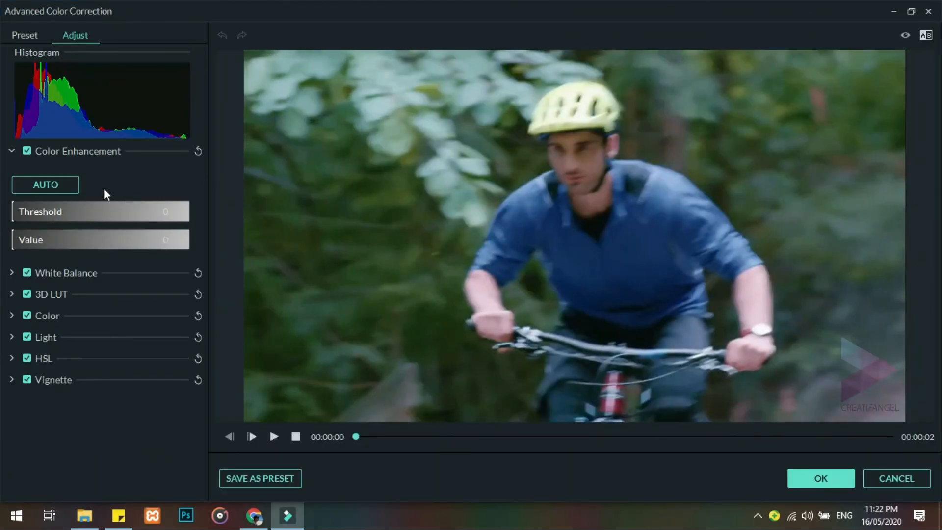
pyautogui.click(62, 184)
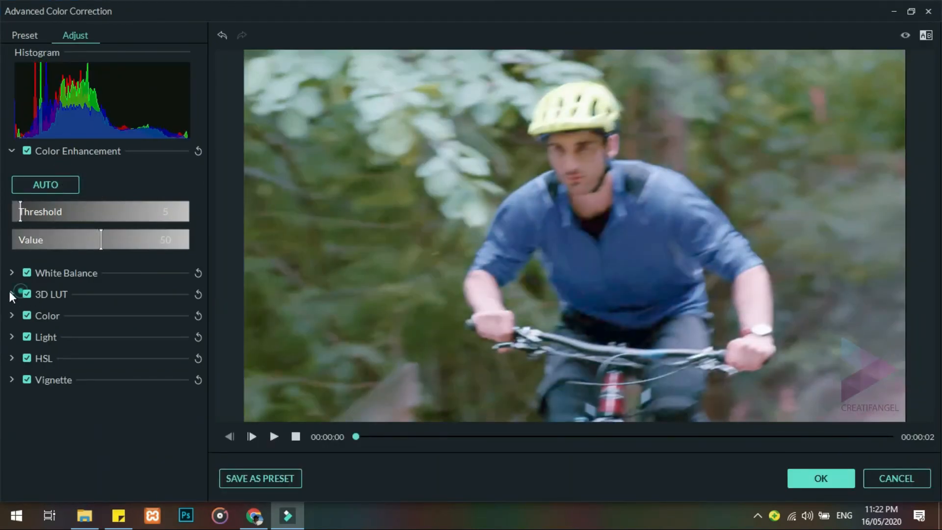
pyautogui.click(11, 293)
pyautogui.click(156, 331)
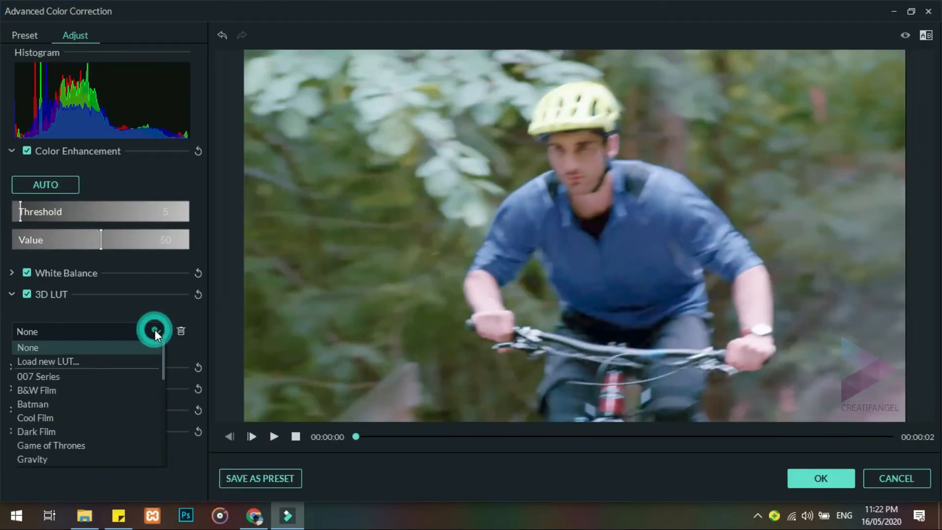
pyautogui.click(98, 403)
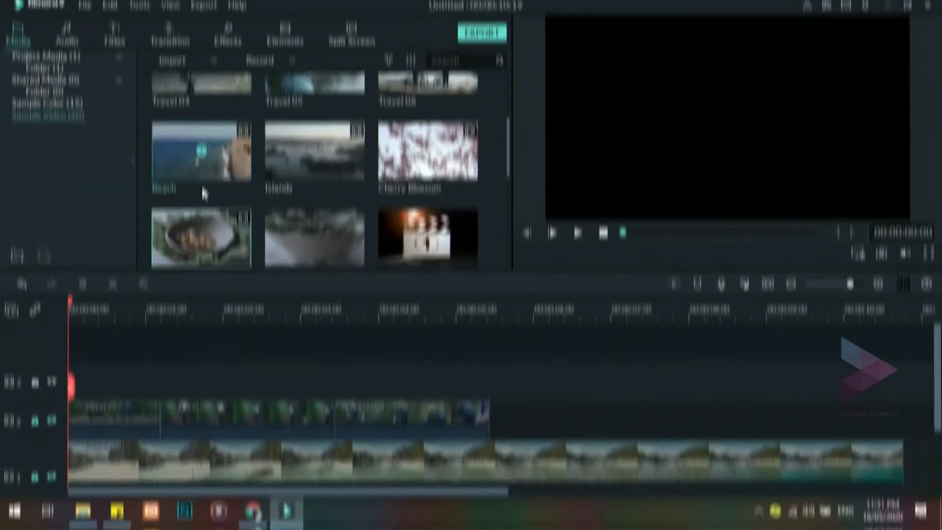
# Add the Plating Food sample clip at the start of video track 3 and apply automatic Color Enhancement to it
pyautogui.moveTo(216, 243); pyautogui.dragTo(75, 392)
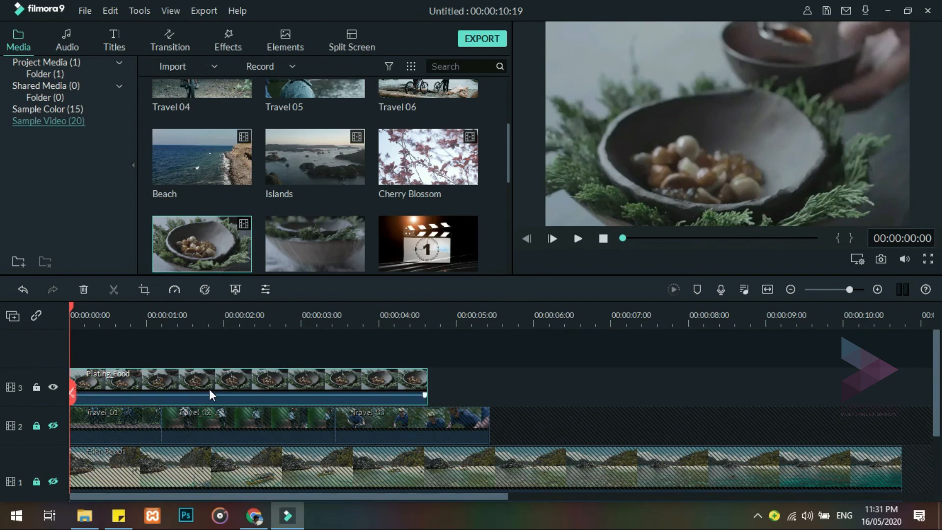
pyautogui.click(204, 289)
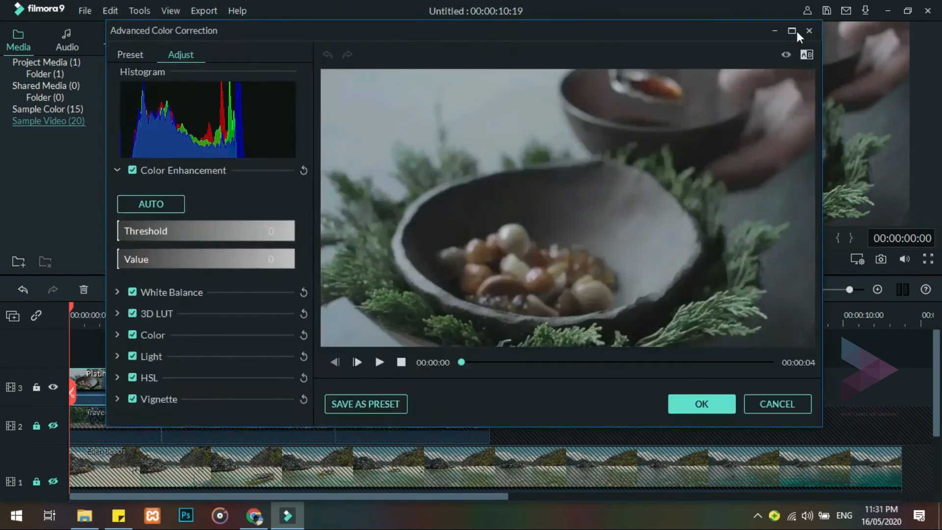
pyautogui.click(794, 28)
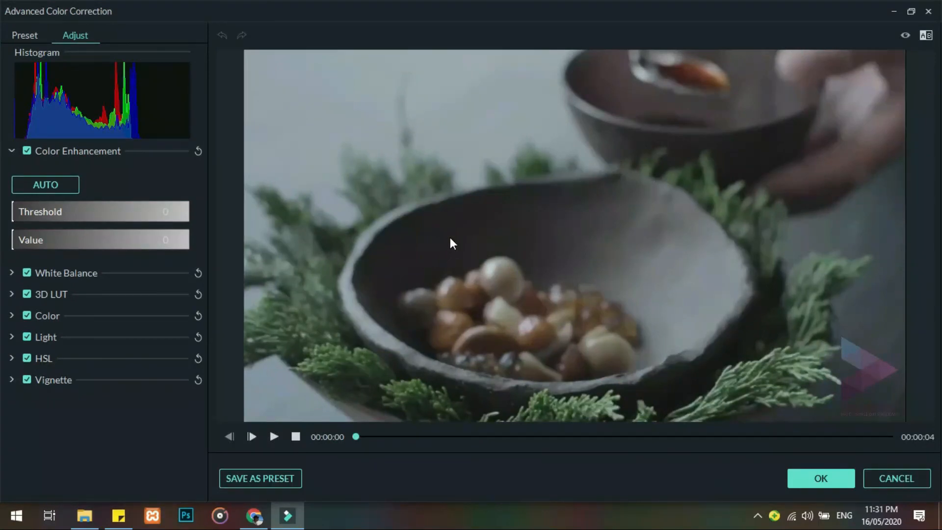
pyautogui.click(57, 183)
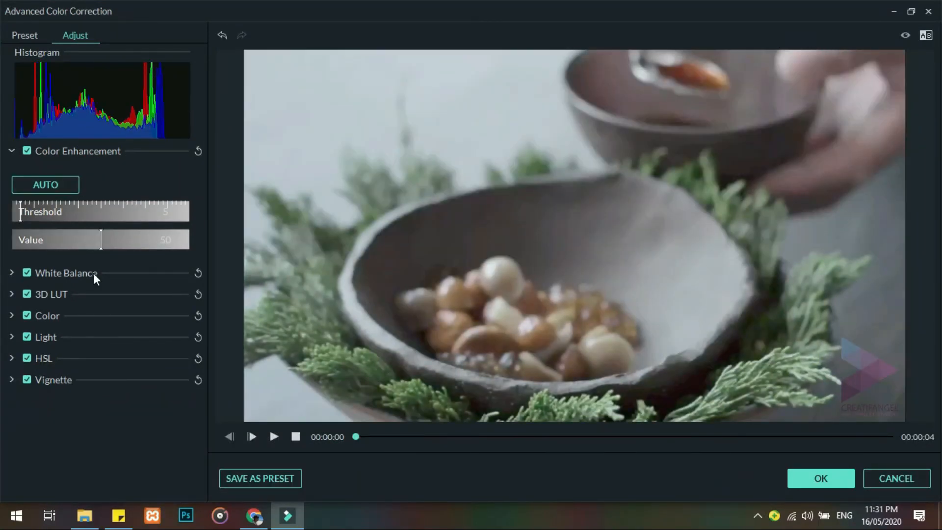
# Raise the Plating Food clip's light Highlights and set Shadows to -25, Whites to 11 and Blacks to -38
pyautogui.click(11, 336)
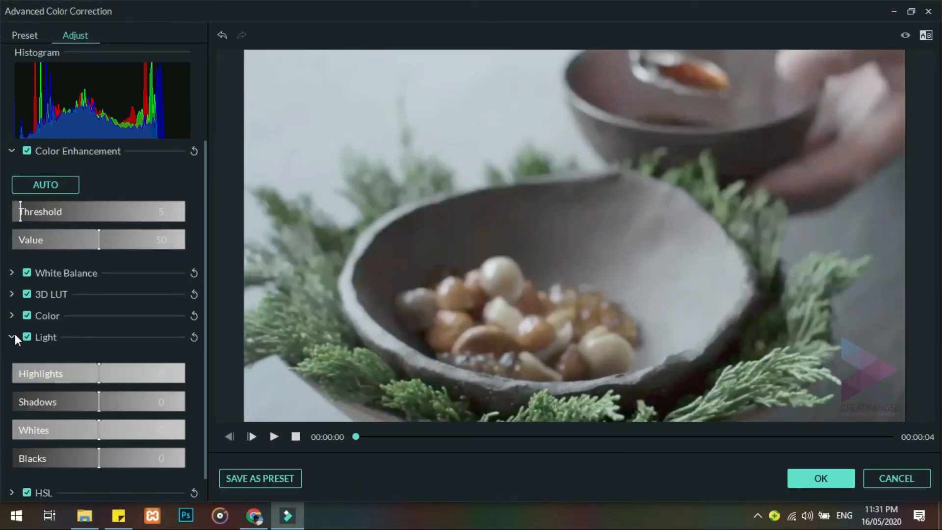
pyautogui.moveTo(99, 372); pyautogui.dragTo(131, 369)
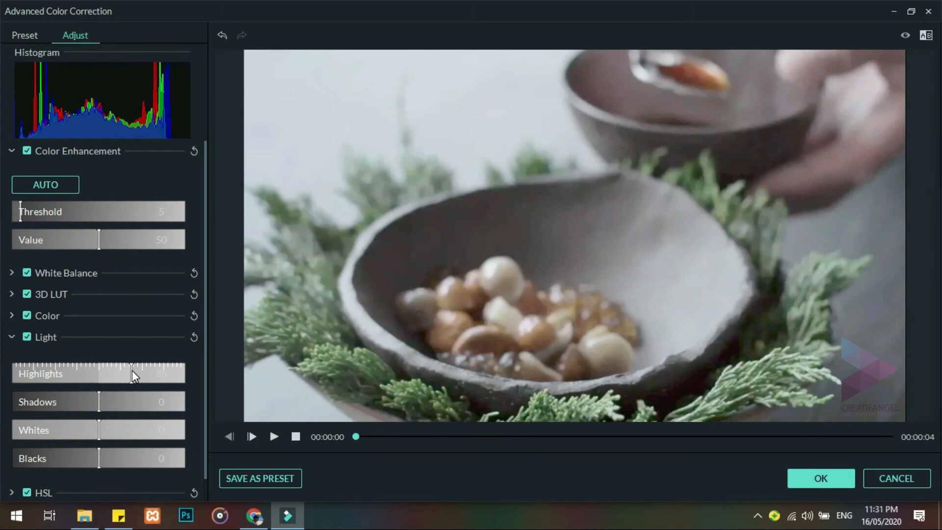
pyautogui.moveTo(99, 401); pyautogui.dragTo(77, 402)
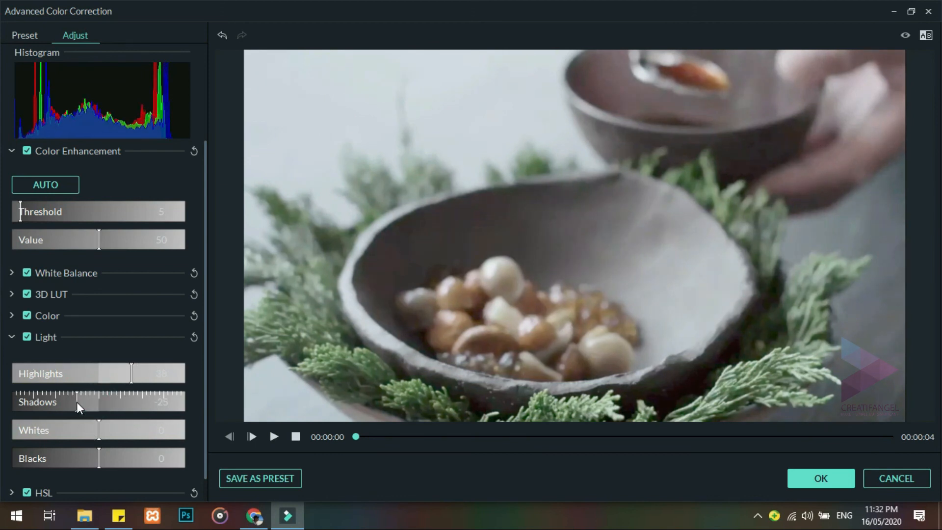
pyautogui.click(109, 427)
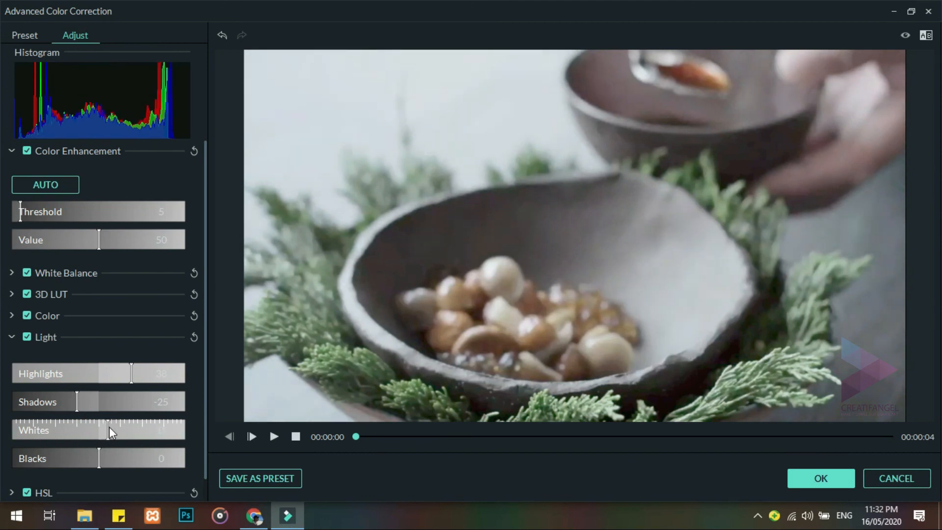
pyautogui.moveTo(99, 459); pyautogui.dragTo(65, 457)
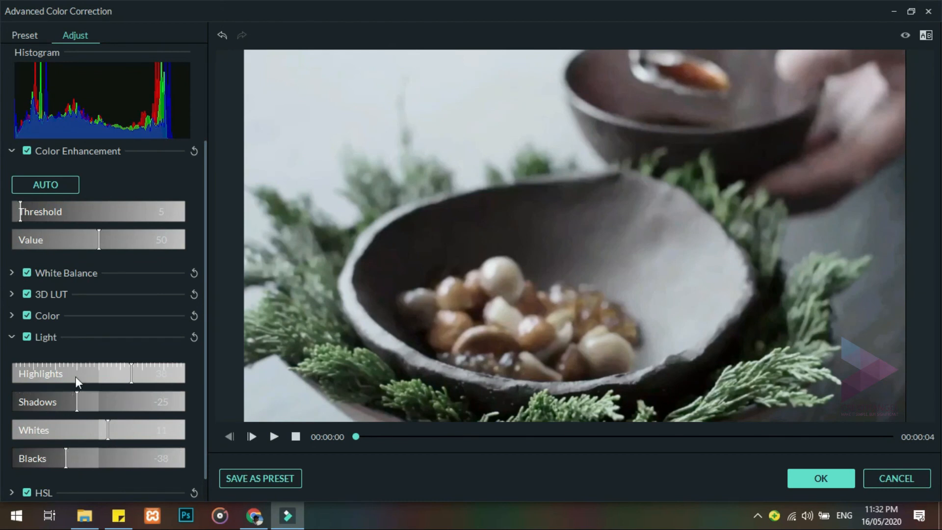
# Open the 3D LUT choices for the Plating Food clip and browse the available film looks
pyautogui.click(12, 294)
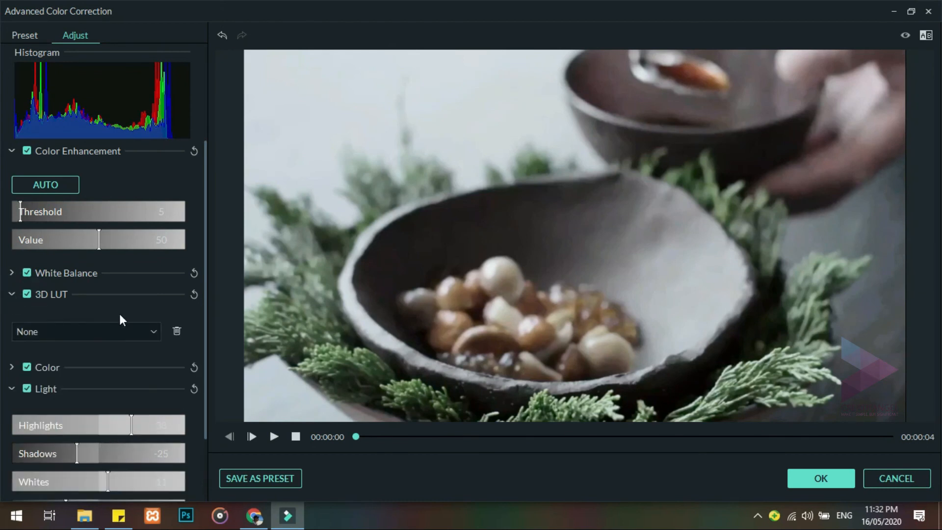
pyautogui.click(152, 332)
pyautogui.scroll(-3, 117, 412)
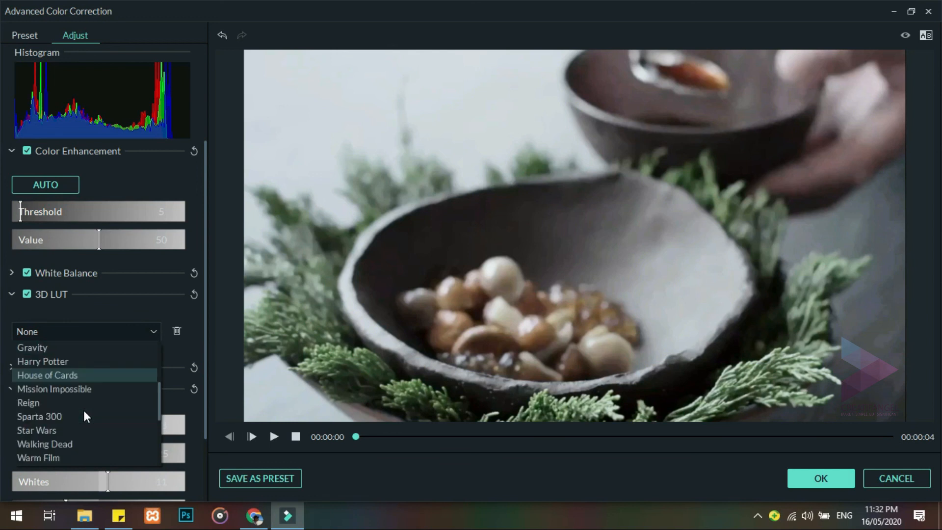